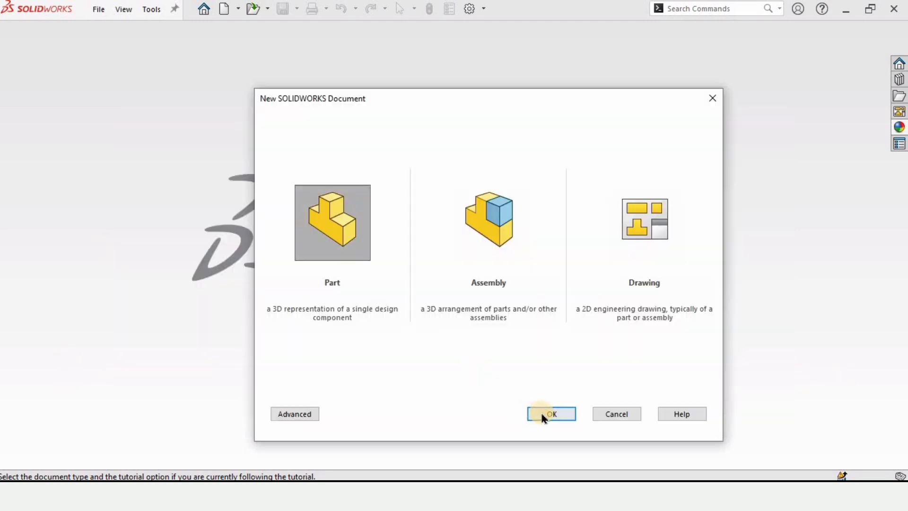
Create a new part document and switch the viewport scene to a plain white background
{"action": "left_click", "coordinate": [542, 413]}
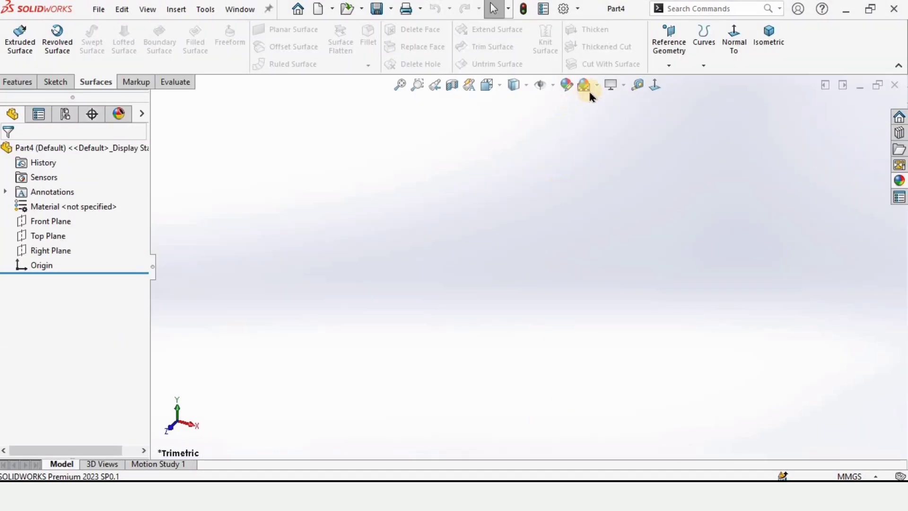
{"action": "left_click", "coordinate": [596, 86]}
{"action": "left_click", "coordinate": [605, 118]}
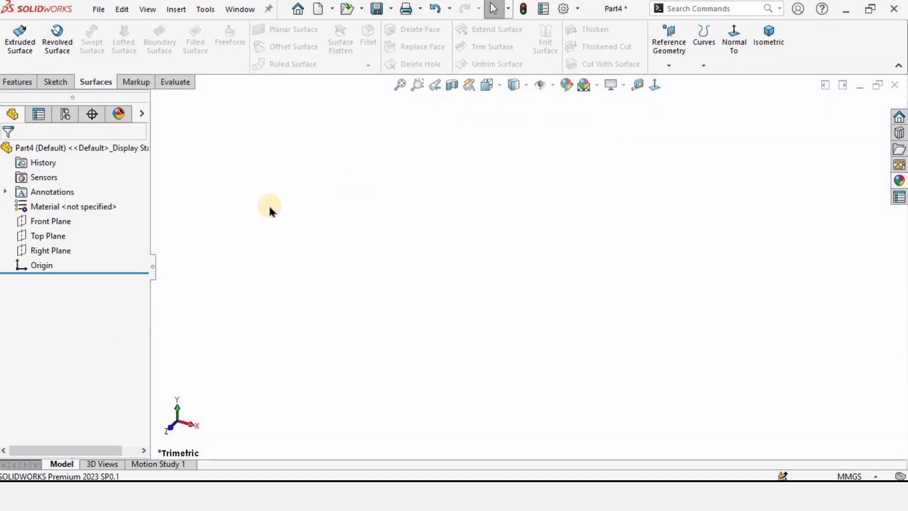
Start a sketch on the Front Plane and draw a centerline about 82 mm long straight up from the origin
{"action": "left_click", "coordinate": [59, 228]}
{"action": "left_click", "coordinate": [61, 201]}
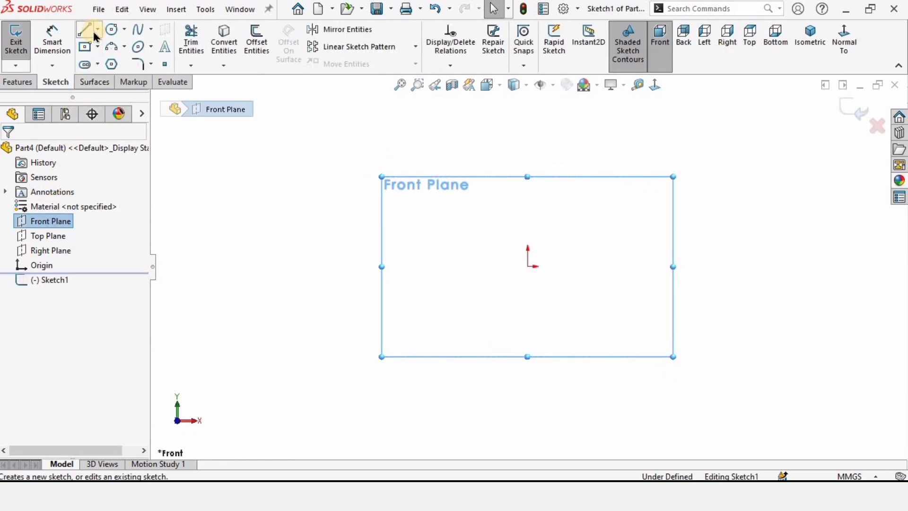
{"action": "left_click", "coordinate": [97, 31]}
{"action": "left_click", "coordinate": [107, 61]}
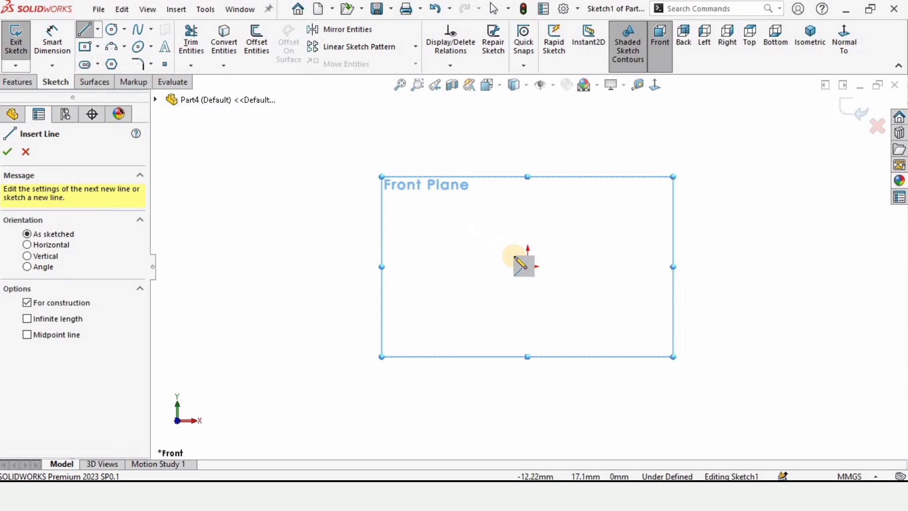
{"action": "left_click", "coordinate": [528, 267]}
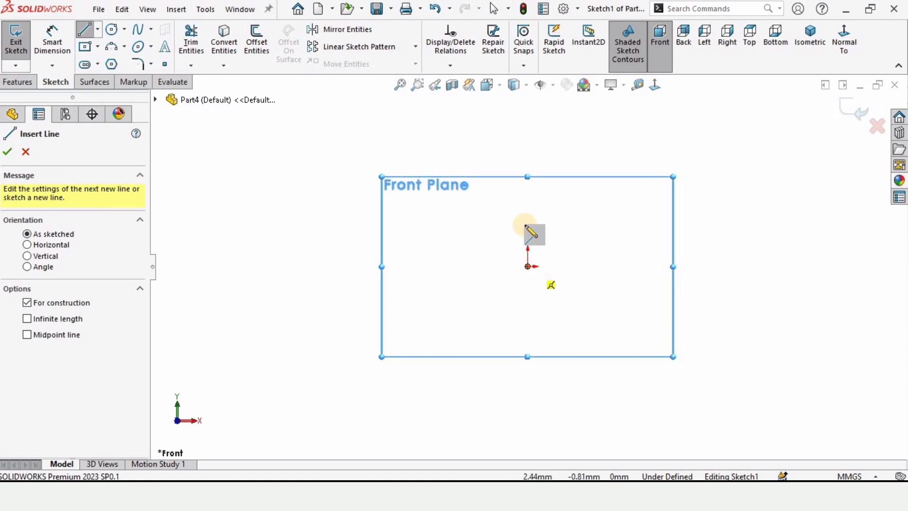
{"action": "left_click", "coordinate": [527, 132]}
{"action": "key", "text": "Escape"}
{"action": "key", "text": "Escape"}
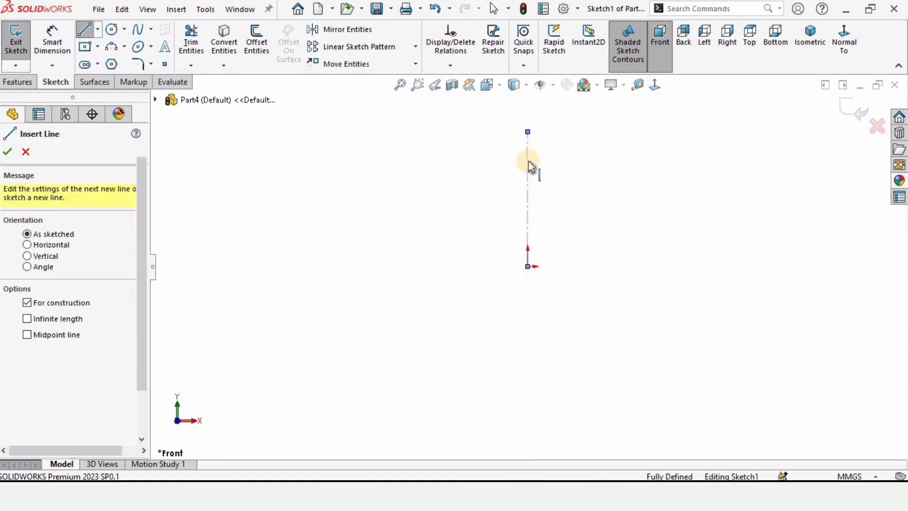
Apply a Vertical relation to the centerline
{"action": "left_click", "coordinate": [529, 161]}
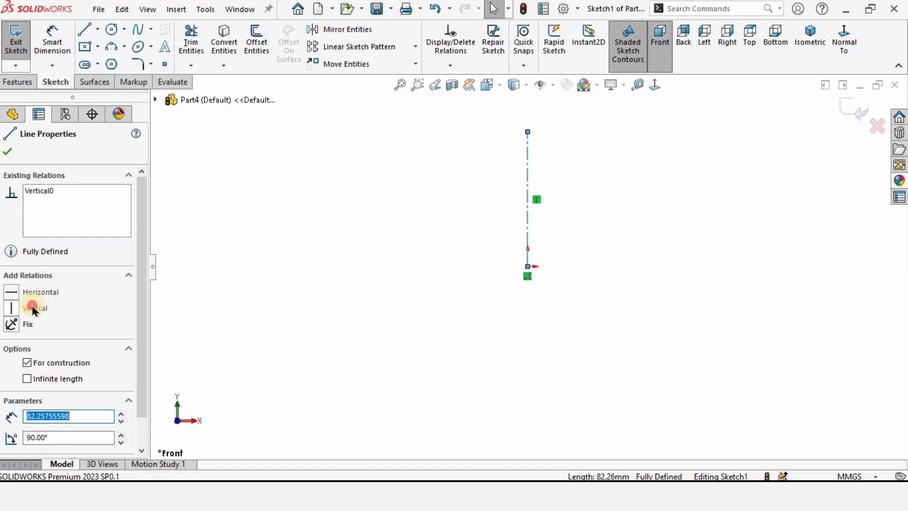
{"action": "left_click", "coordinate": [33, 310]}
{"action": "left_click", "coordinate": [12, 149]}
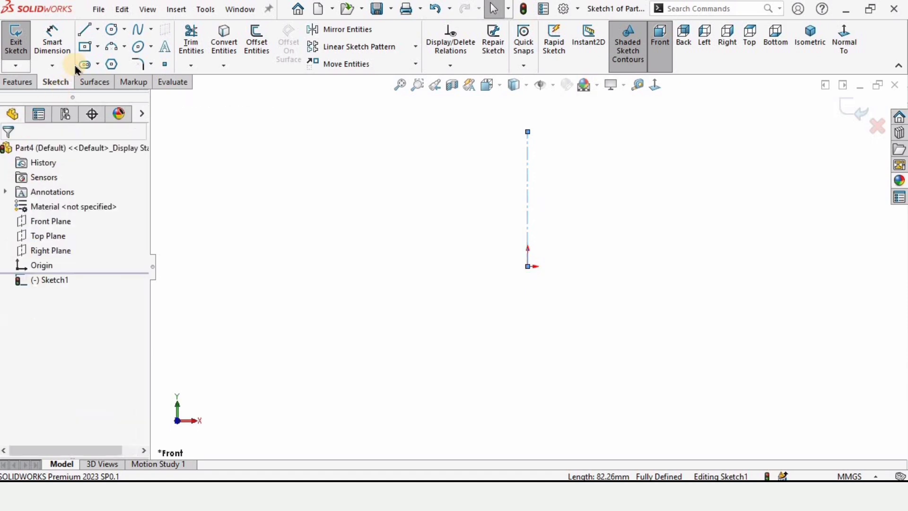
Sketch an open profile from the origin: a line about 31 mm left, about 74 mm up, and about 18 mm further left
{"action": "left_click", "coordinate": [86, 32]}
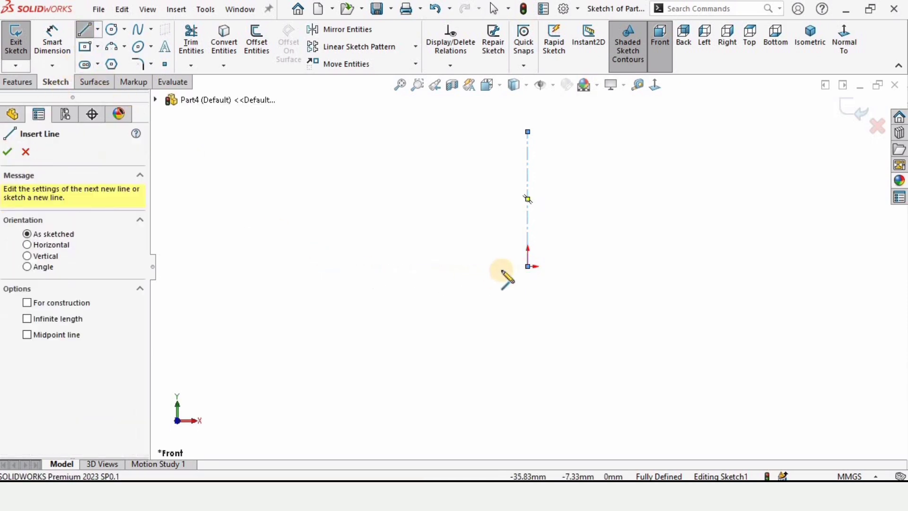
{"action": "left_click", "coordinate": [527, 266]}
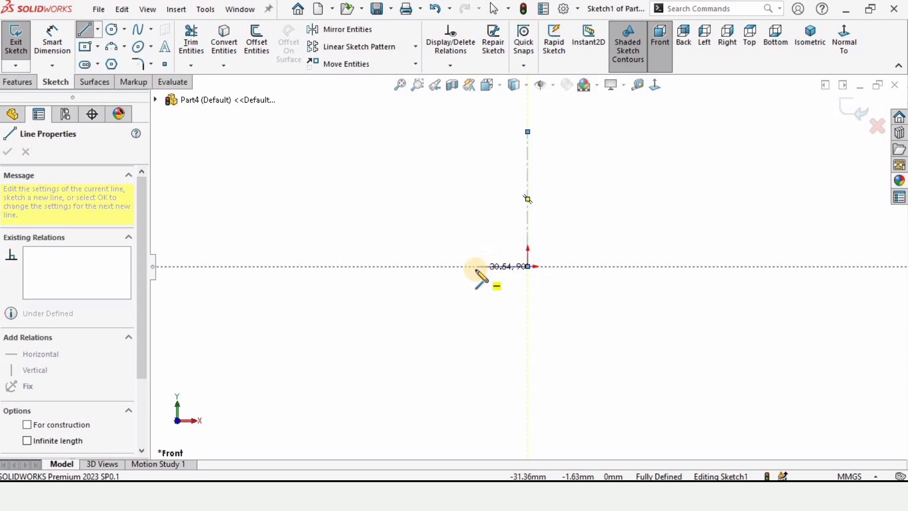
{"action": "left_click", "coordinate": [478, 266]}
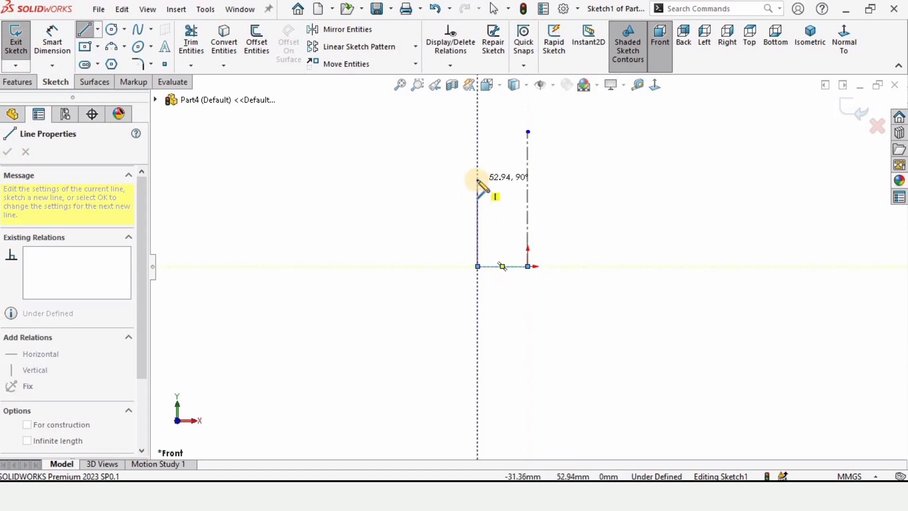
{"action": "left_click", "coordinate": [475, 145]}
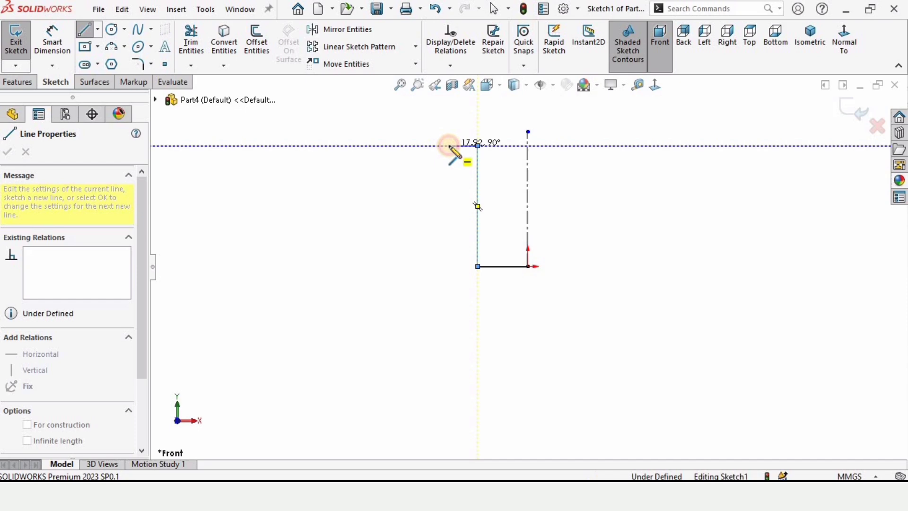
{"action": "left_click", "coordinate": [448, 145]}
{"action": "key", "text": "Escape"}
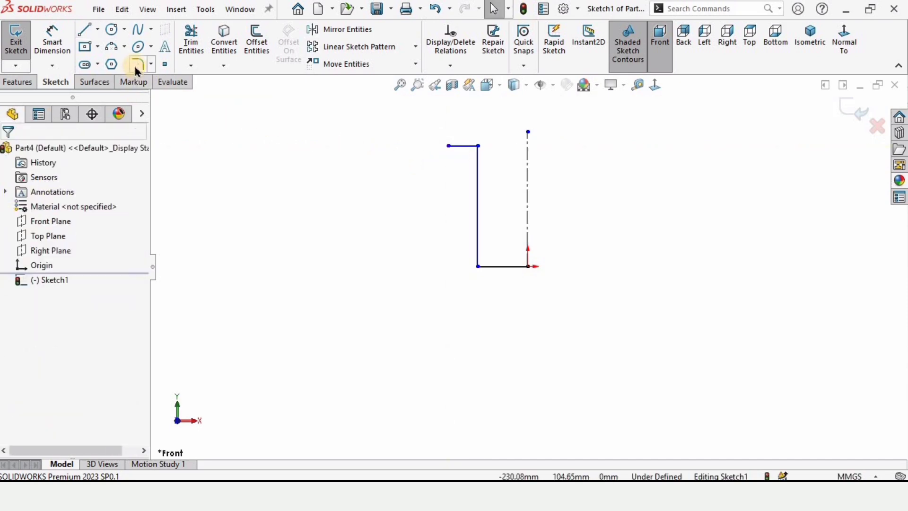
Round the profile's upper corner with a 6 mm sketch fillet
{"action": "left_click", "coordinate": [137, 66]}
{"action": "scroll", "coordinate": [496, 140], "scroll_direction": "down", "scroll_amount": 2}
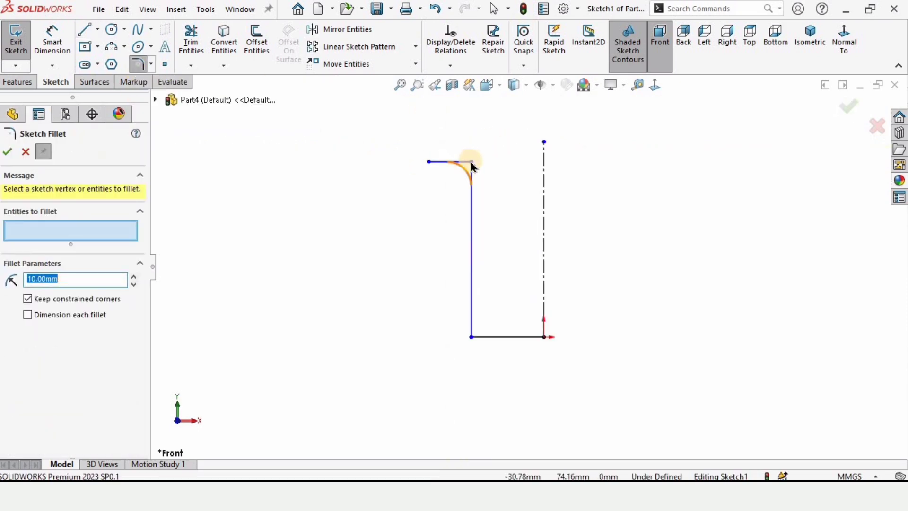
{"action": "left_click", "coordinate": [472, 164]}
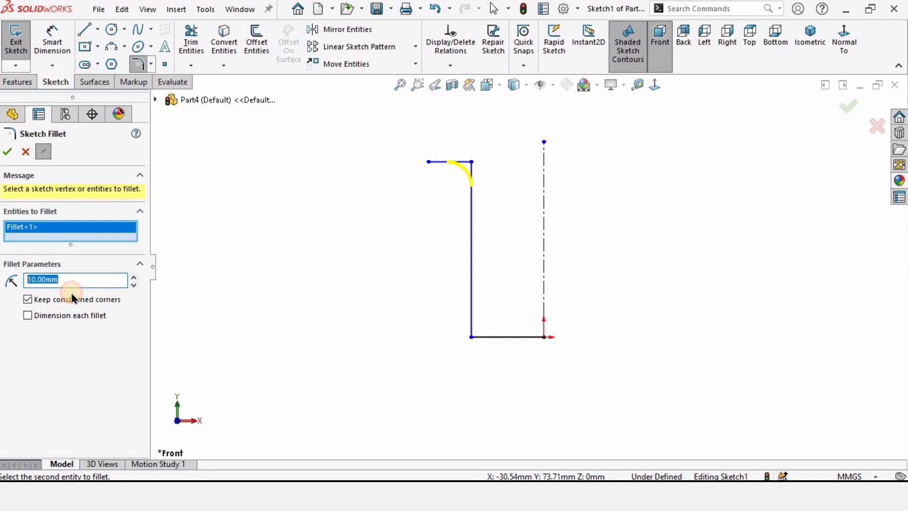
{"action": "left_click", "coordinate": [7, 151]}
{"action": "scroll", "coordinate": [491, 241], "scroll_direction": "down", "scroll_amount": 1}
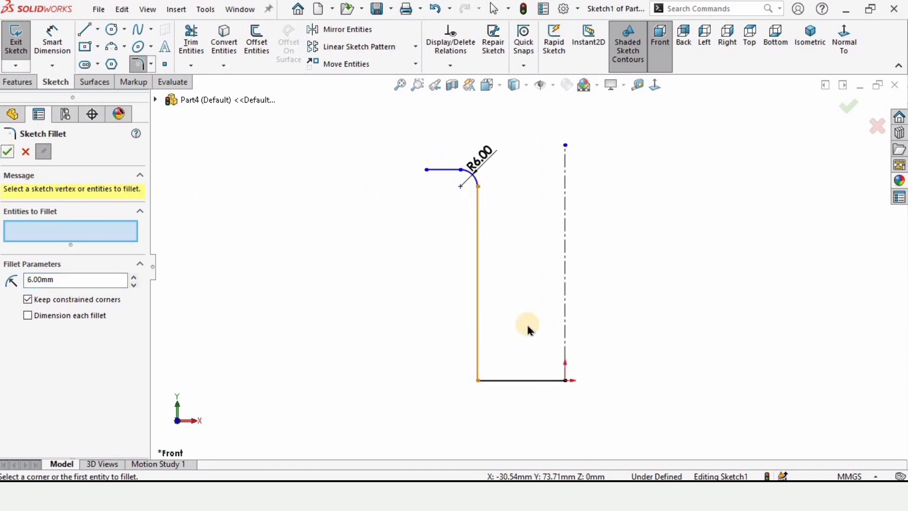
Dimension the profile's bottom horizontal line to 25 mm
{"action": "left_click", "coordinate": [36, 62]}
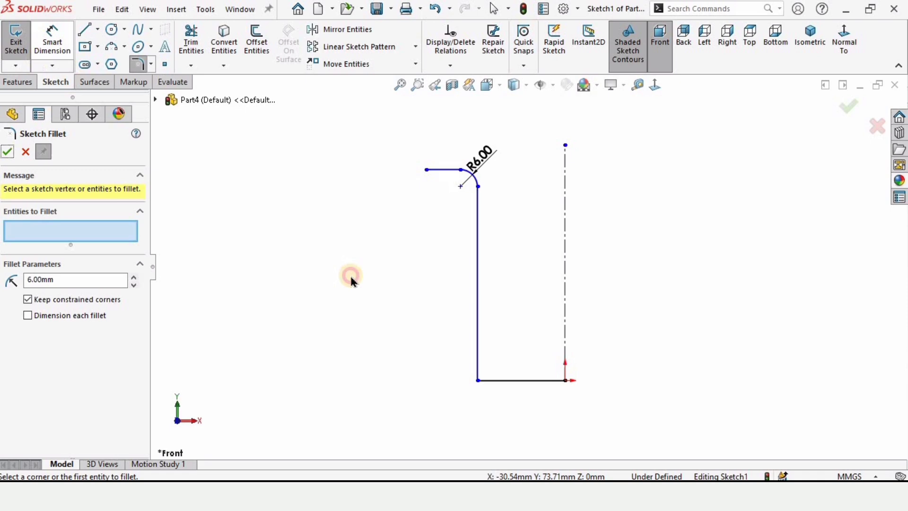
{"action": "left_click", "coordinate": [539, 380]}
{"action": "left_click", "coordinate": [522, 414]}
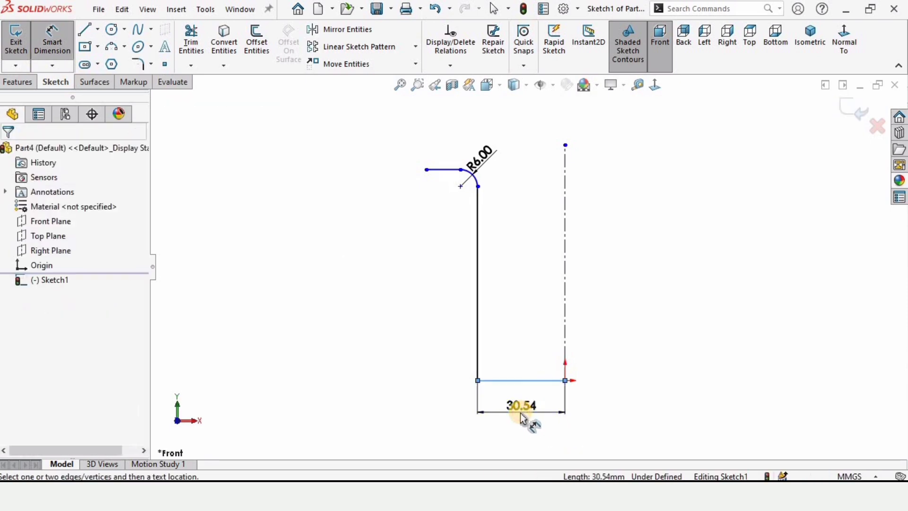
{"action": "type", "text": "25"}
{"action": "key", "text": "Return"}
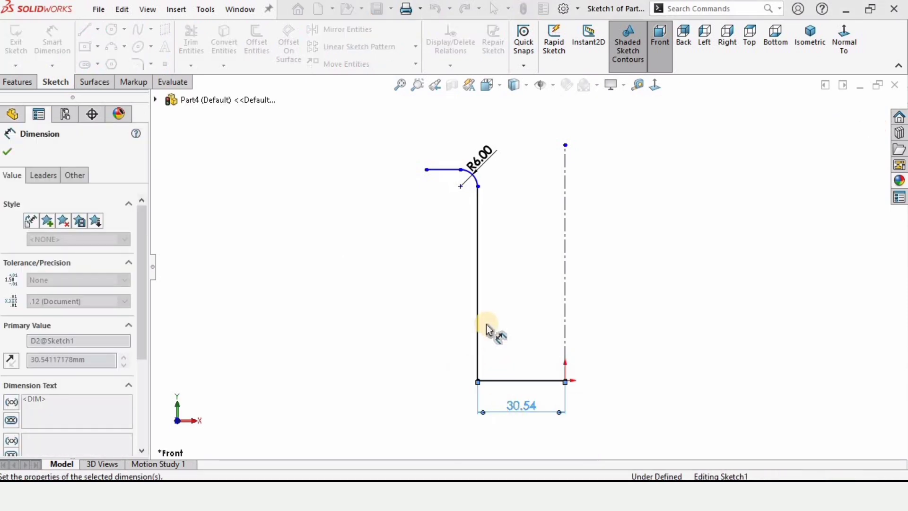
Dimension the vertical distance between the profile's top and bottom lines to 70 mm
{"action": "left_click", "coordinate": [461, 170]}
{"action": "left_click", "coordinate": [517, 380]}
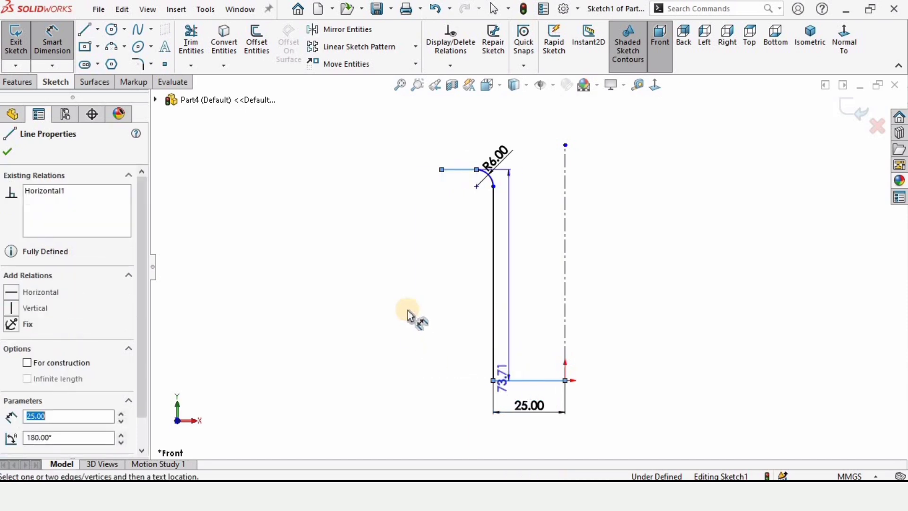
{"action": "left_click", "coordinate": [364, 388]}
{"action": "type", "text": "7"}
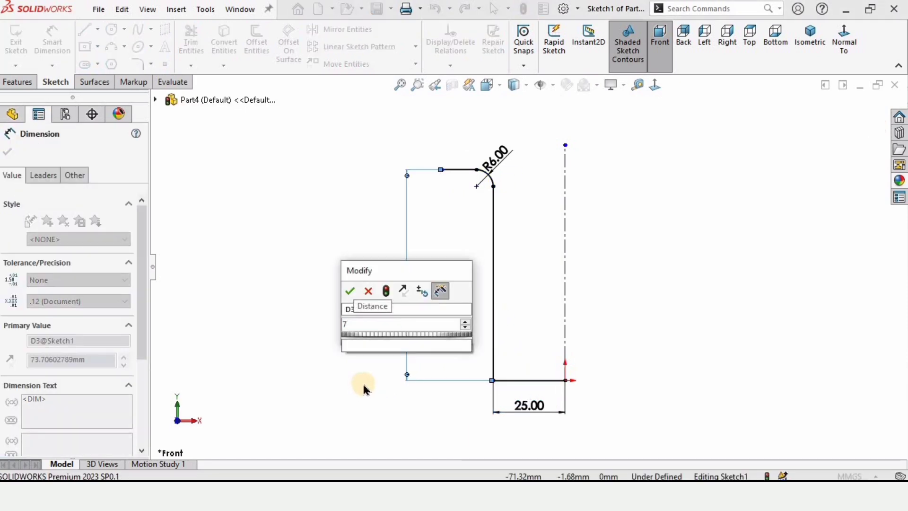
{"action": "type", "text": "0"}
{"action": "key", "text": "Return"}
Dimension the short top horizontal line to 7 mm and finish dimensioning
{"action": "scroll", "coordinate": [455, 189], "scroll_direction": "down", "scroll_amount": 2}
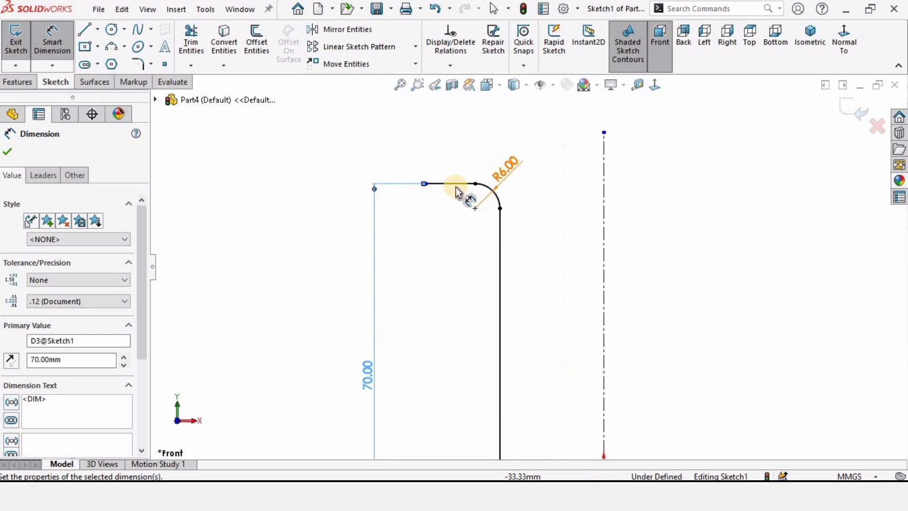
{"action": "left_click", "coordinate": [458, 184]}
{"action": "left_click", "coordinate": [461, 151]}
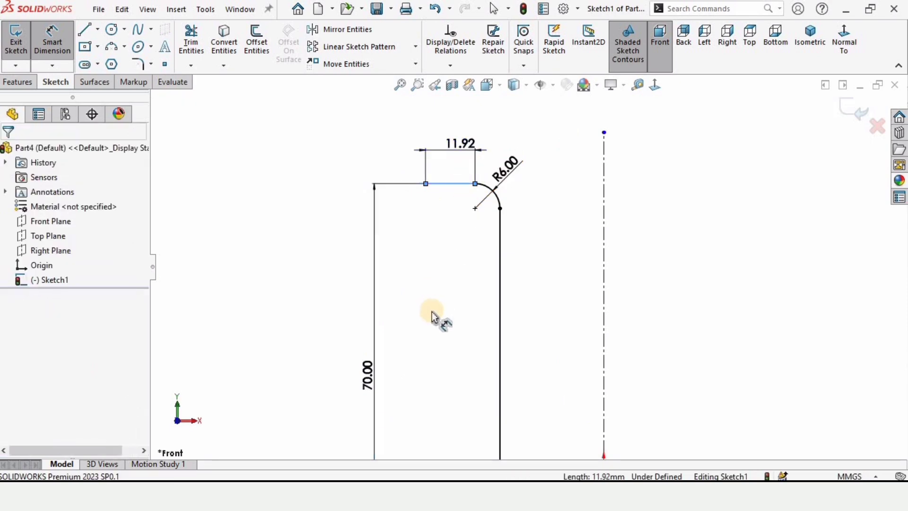
{"action": "type", "text": "7"}
{"action": "key", "text": "Return"}
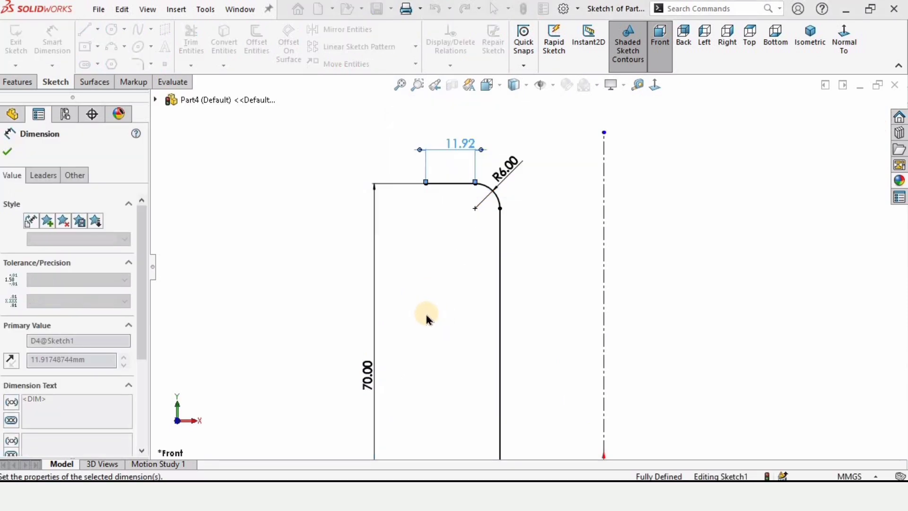
{"action": "scroll", "coordinate": [539, 294], "scroll_direction": "up", "scroll_amount": 2}
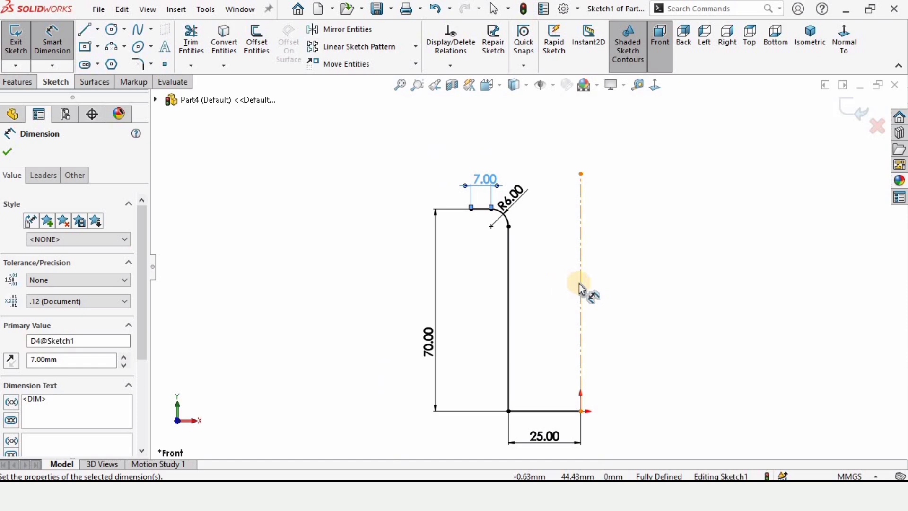
{"action": "scroll", "coordinate": [565, 265], "scroll_direction": "down", "scroll_amount": 1}
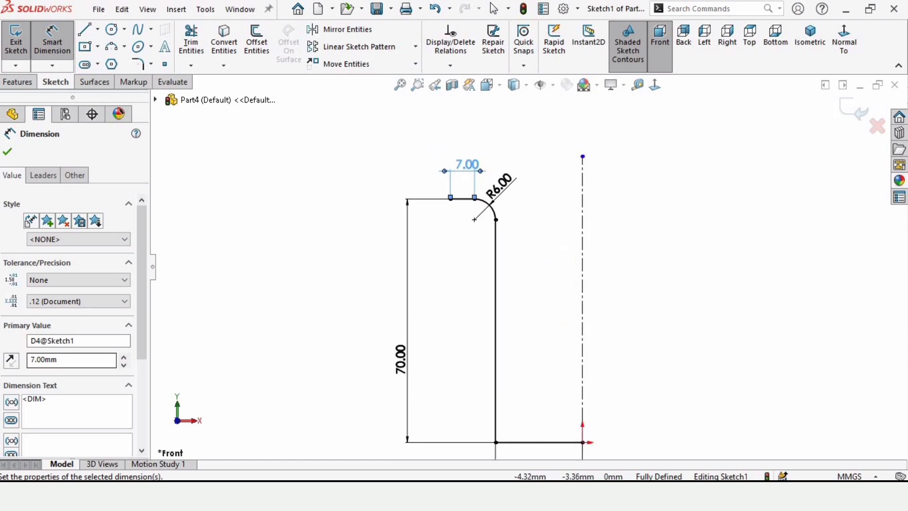
{"action": "left_click", "coordinate": [6, 153]}
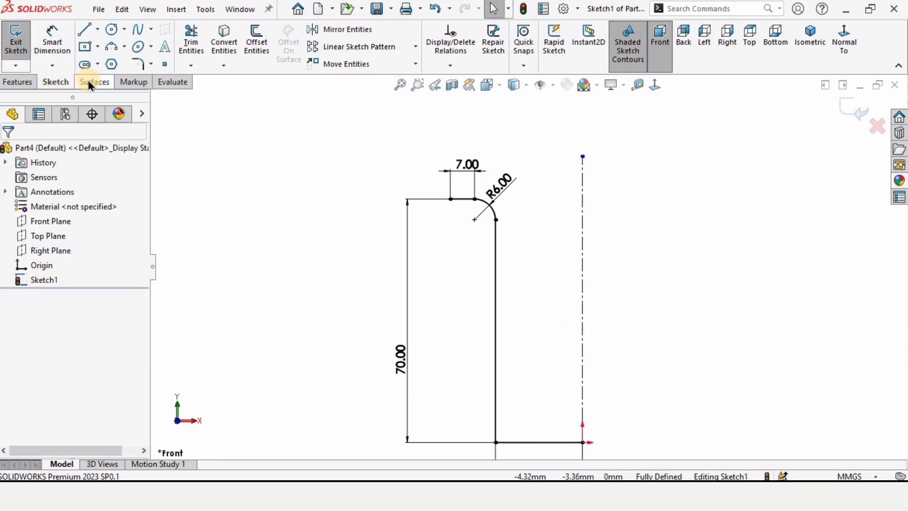
Hide the Surfaces command set from the CommandManager and show it again
{"action": "right_click", "coordinate": [56, 86]}
{"action": "mouse_move", "coordinate": [208, 123]}
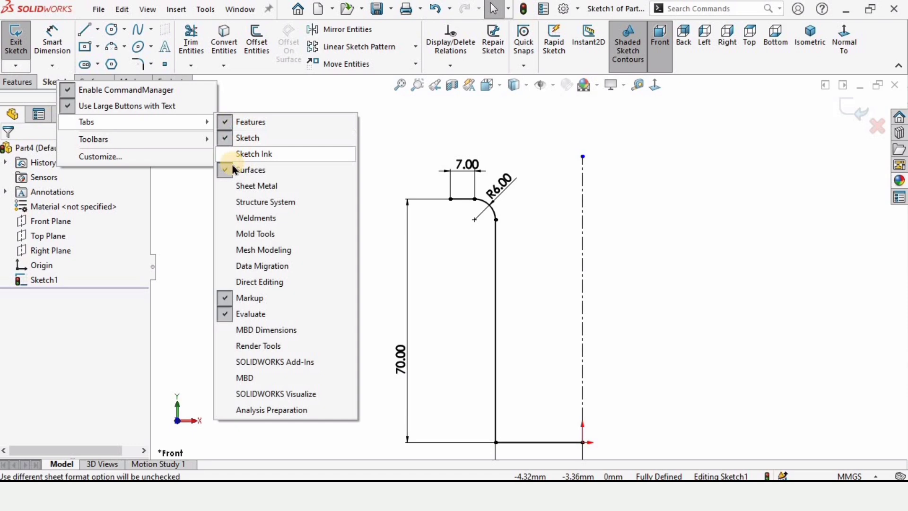
{"action": "left_click", "coordinate": [242, 171]}
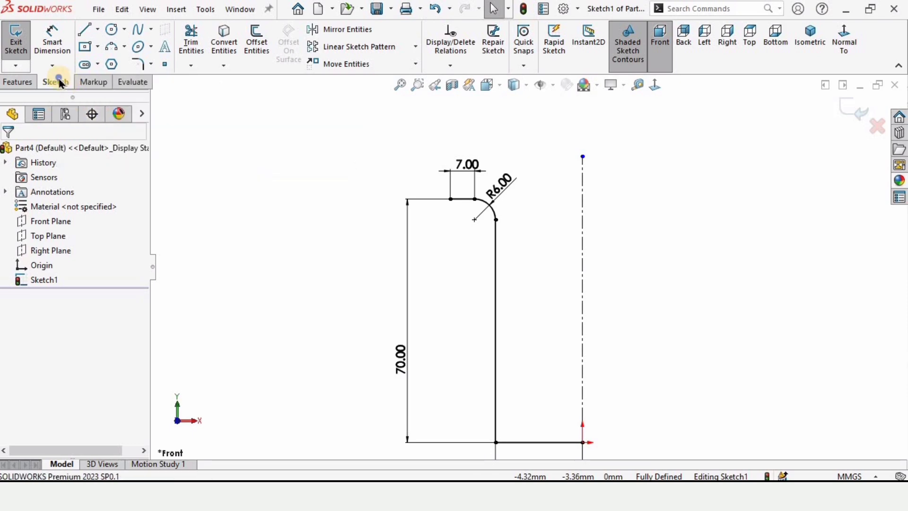
{"action": "right_click", "coordinate": [60, 84]}
{"action": "mouse_move", "coordinate": [208, 120]}
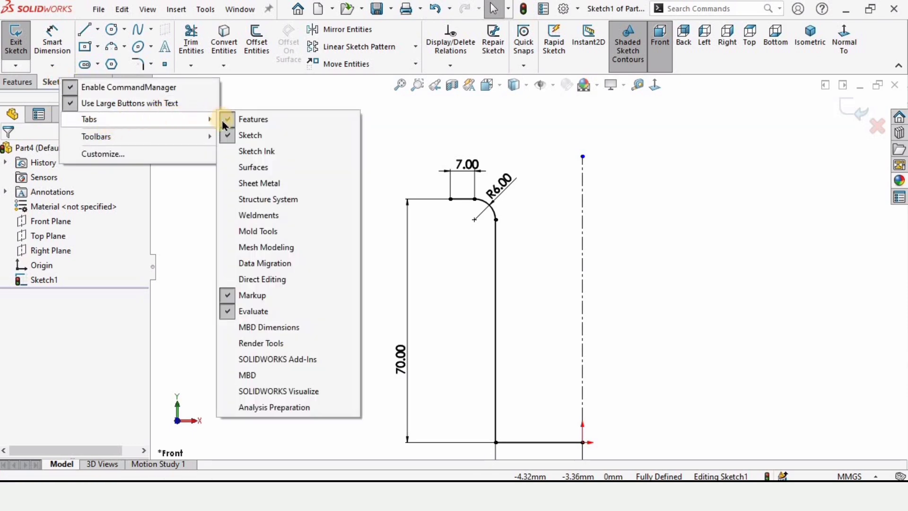
{"action": "left_click", "coordinate": [250, 169]}
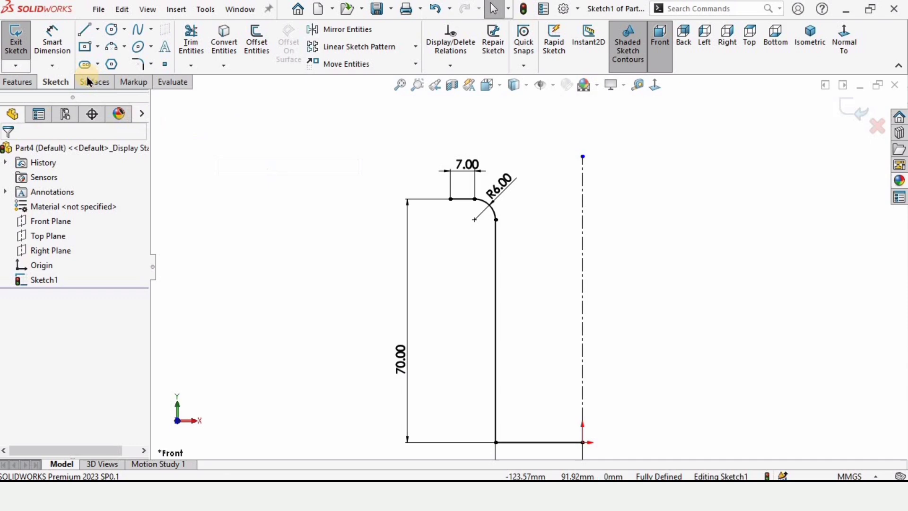
Create a revolved surface from the profile sketch, turned 360 degrees about the vertical centerline
{"action": "left_click", "coordinate": [92, 85]}
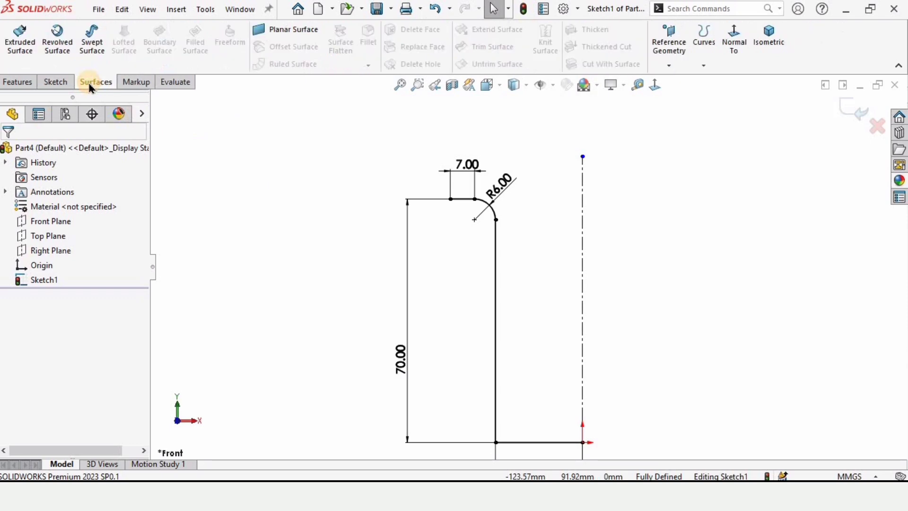
{"action": "left_click", "coordinate": [62, 50]}
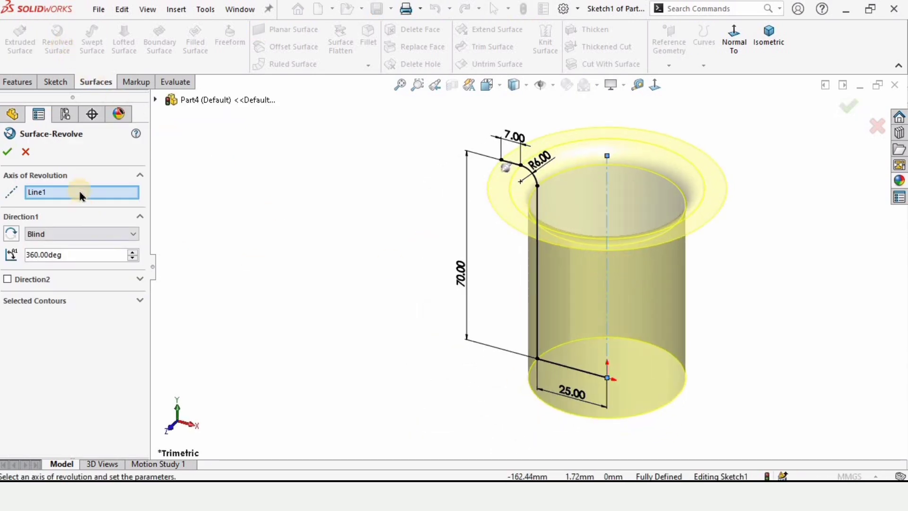
{"action": "left_click", "coordinate": [79, 193]}
{"action": "key", "text": "Delete"}
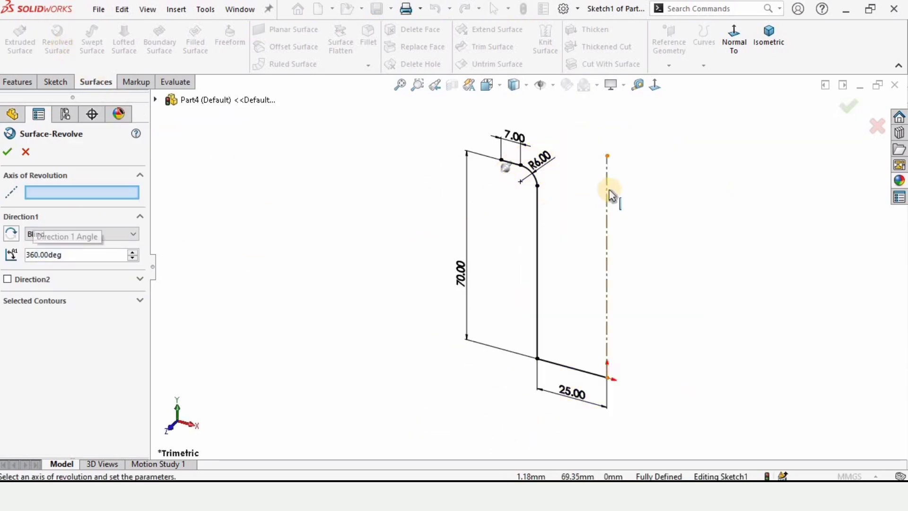
{"action": "left_click", "coordinate": [606, 191]}
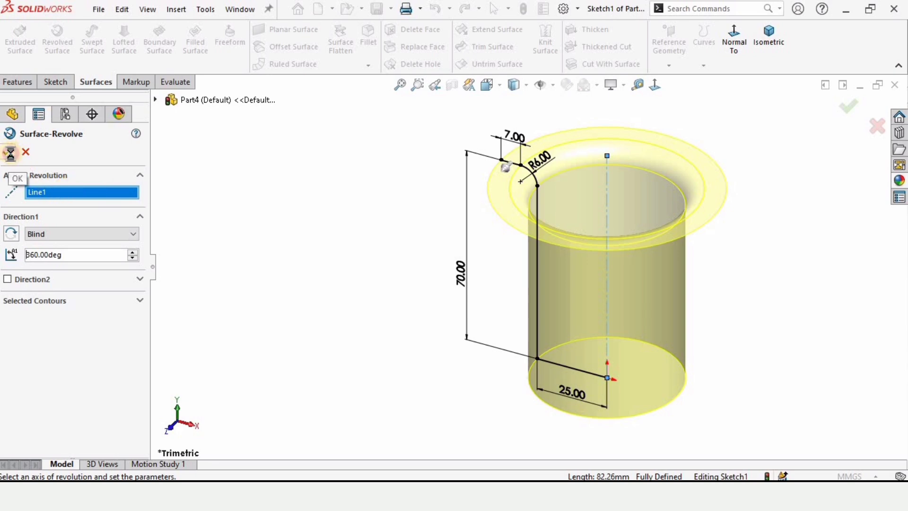
{"action": "scroll", "coordinate": [645, 220], "scroll_direction": "down", "scroll_amount": 5}
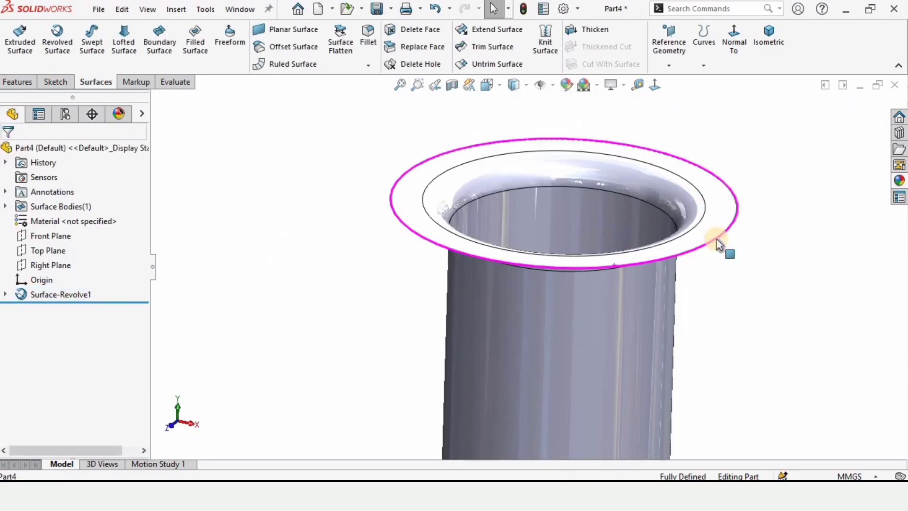
Apply an appearance from the appearance library to the revolved surface model
{"action": "middle_click_drag", "start_coordinate": [716, 240], "coordinate": [719, 234]}
{"action": "left_click", "coordinate": [899, 180]}
{"action": "left_click_drag", "start_coordinate": [827, 405], "coordinate": [448, 338]}
{"action": "middle_click_drag", "start_coordinate": [538, 310], "coordinate": [468, 219]}
{"action": "left_click", "coordinate": [443, 208]}
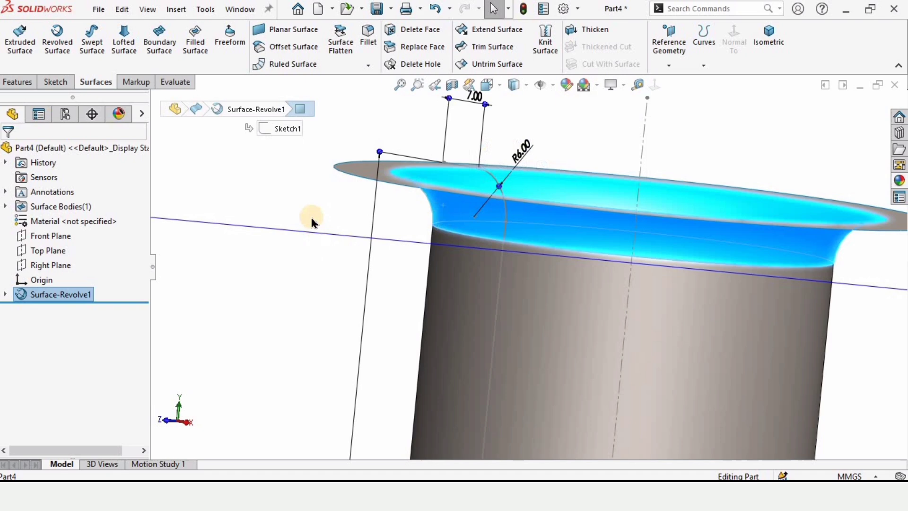
{"action": "left_click", "coordinate": [520, 130]}
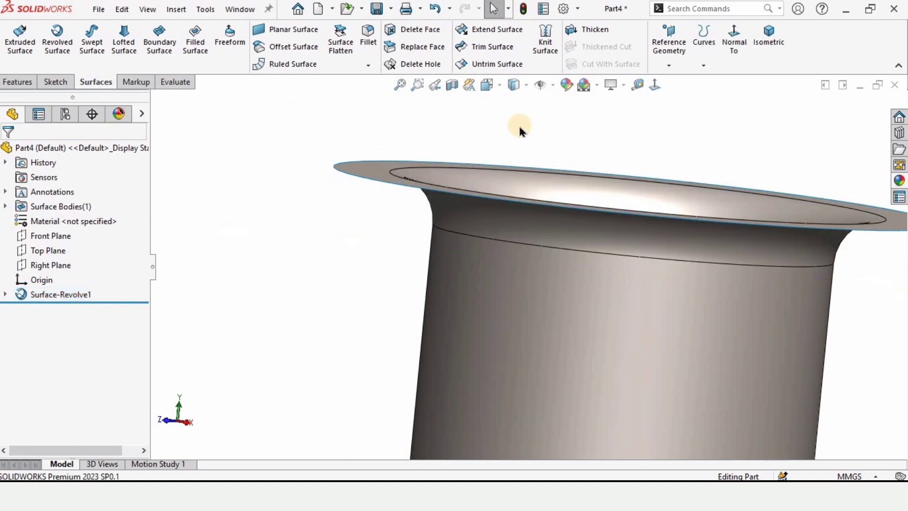
Thicken the revolved surface by 5 mm towards its inner side
{"action": "left_click", "coordinate": [598, 30]}
{"action": "scroll", "coordinate": [186, 241], "scroll_direction": "up", "scroll_amount": 5}
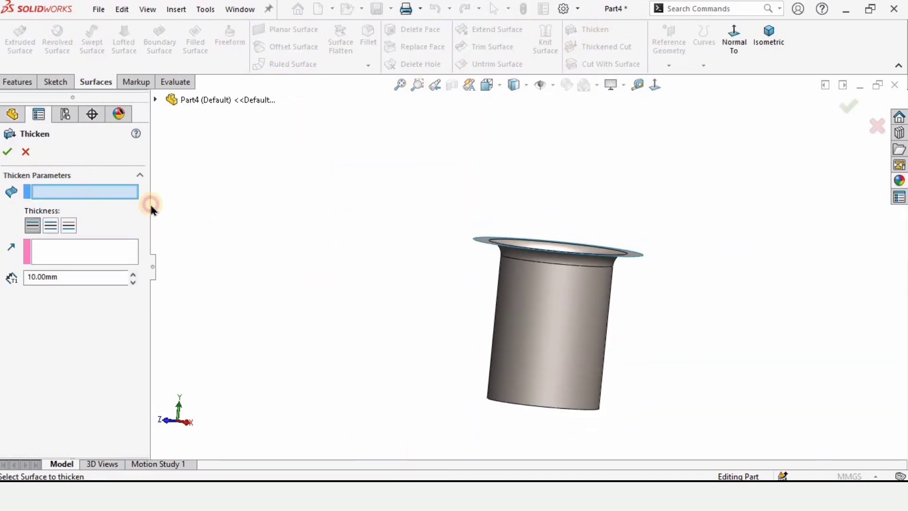
{"action": "left_click", "coordinate": [539, 309]}
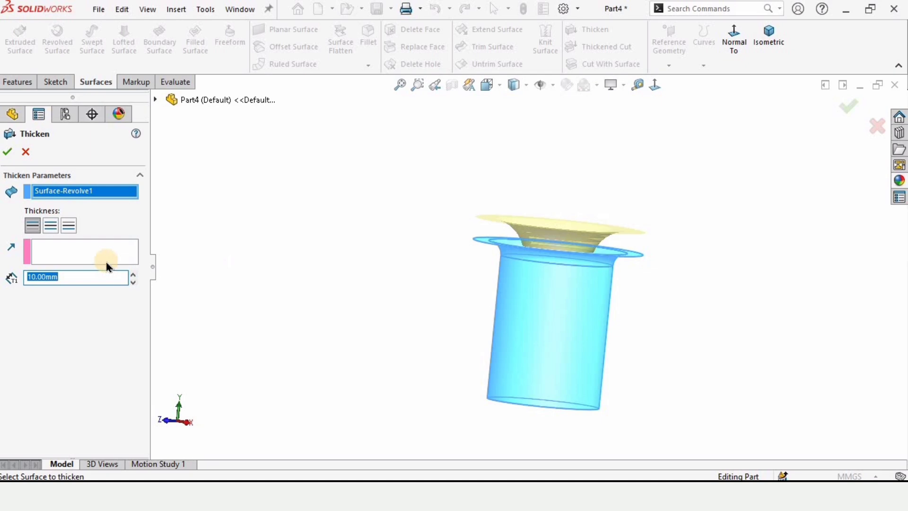
{"action": "scroll", "coordinate": [518, 274], "scroll_direction": "down", "scroll_amount": 5}
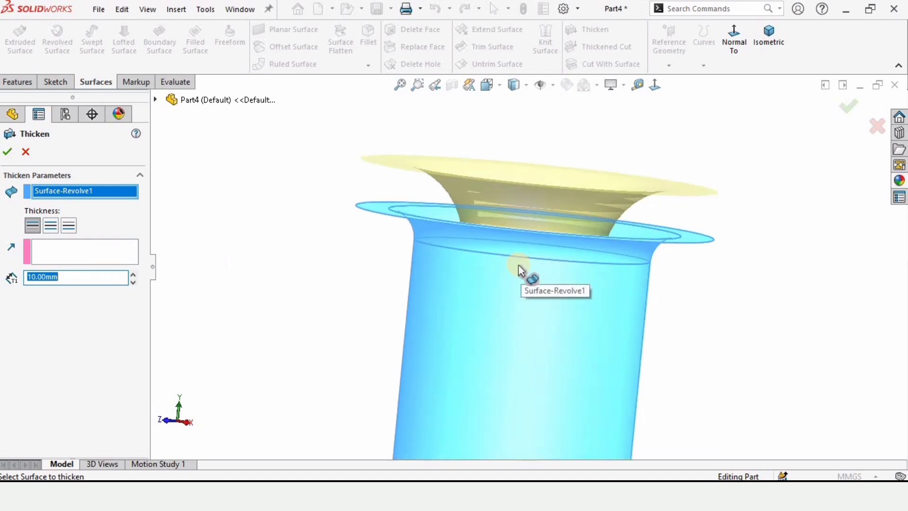
{"action": "scroll", "coordinate": [515, 276], "scroll_direction": "down", "scroll_amount": 1}
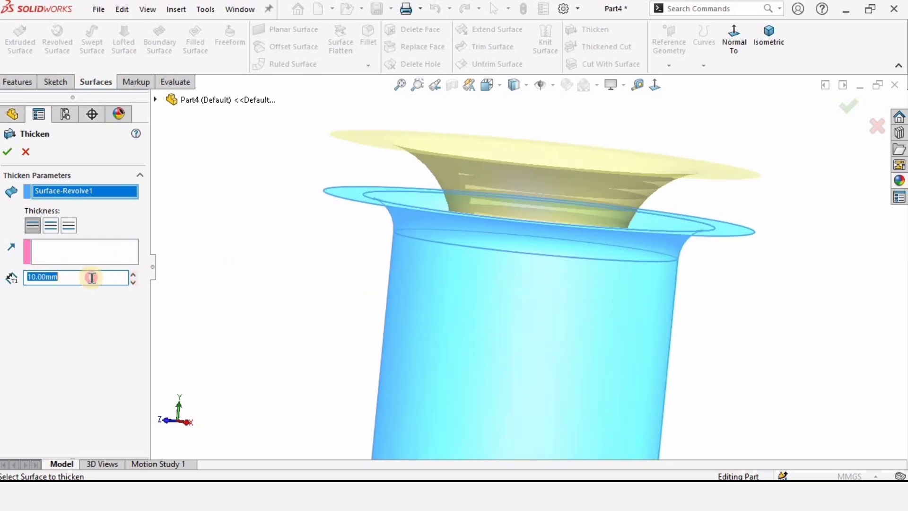
{"action": "type", "text": "5"}
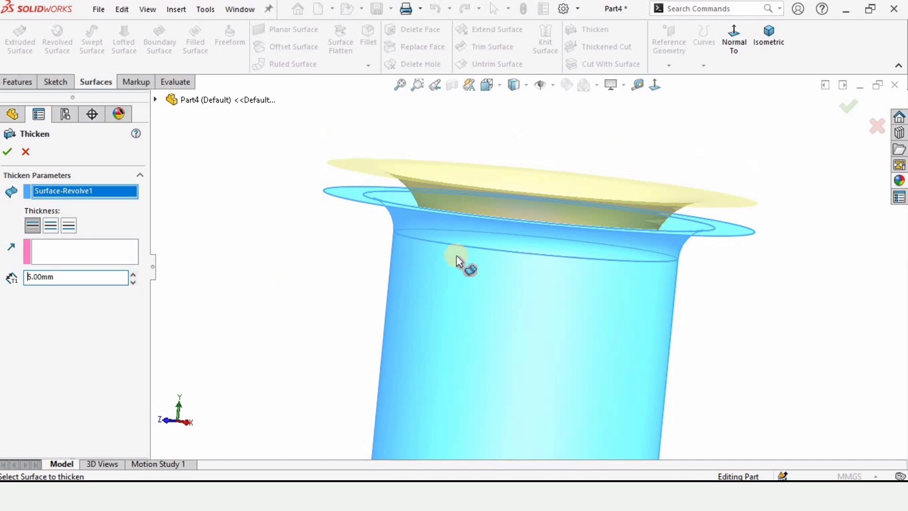
{"action": "scroll", "coordinate": [378, 200], "scroll_direction": "down", "scroll_amount": 1}
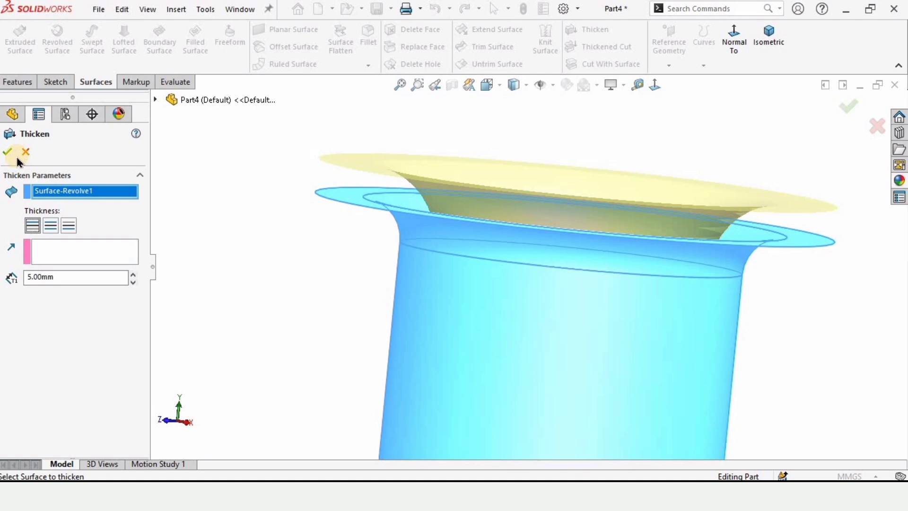
Edit the thicken feature to add its 5 mm on the outer side of the surface and inspect the flange
{"action": "left_click", "coordinate": [422, 235]}
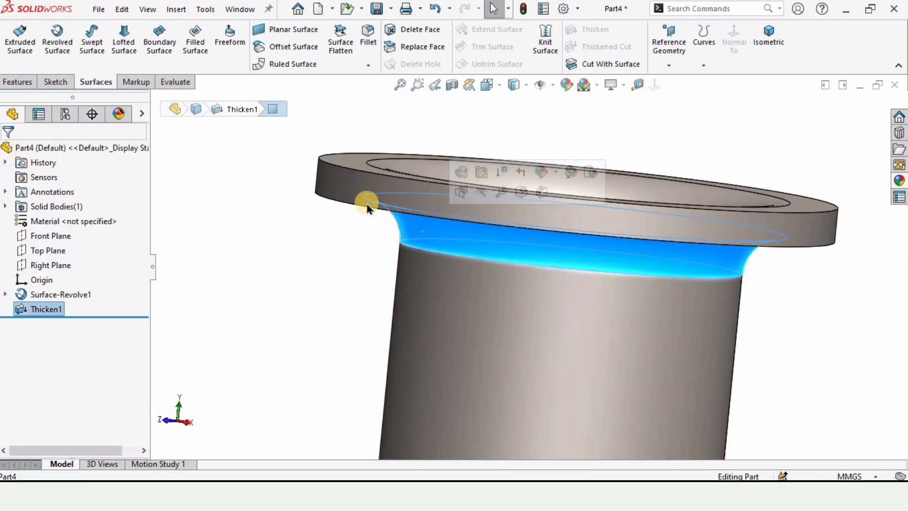
{"action": "right_click", "coordinate": [39, 309]}
{"action": "left_click", "coordinate": [55, 191]}
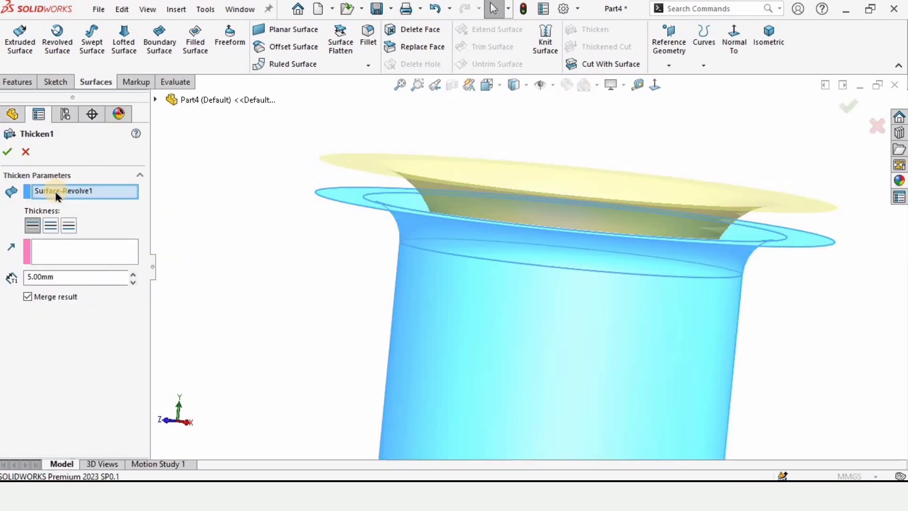
{"action": "left_click", "coordinate": [70, 226]}
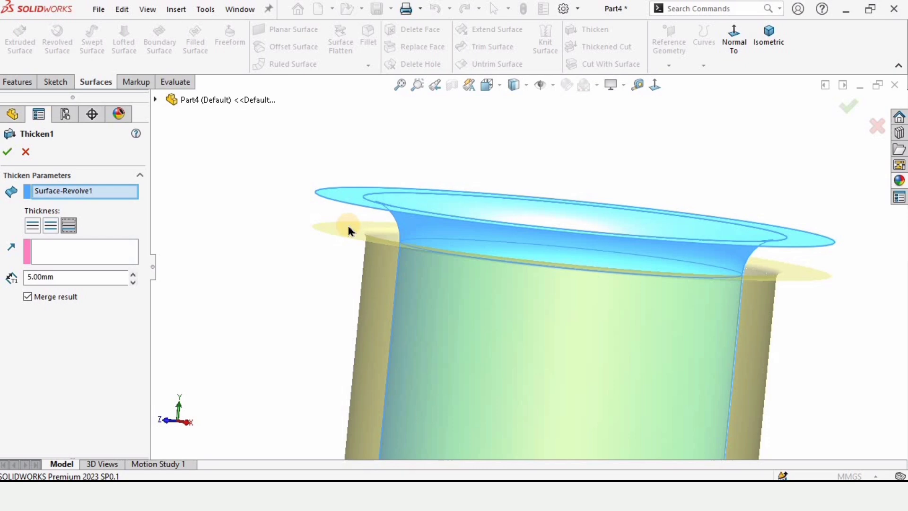
{"action": "left_click", "coordinate": [6, 153]}
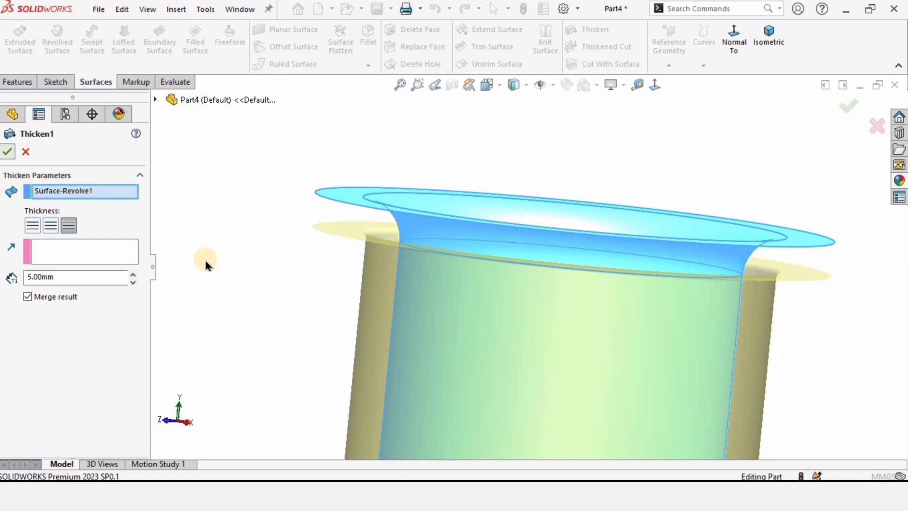
{"action": "middle_click_drag", "start_coordinate": [374, 208], "coordinate": [386, 233]}
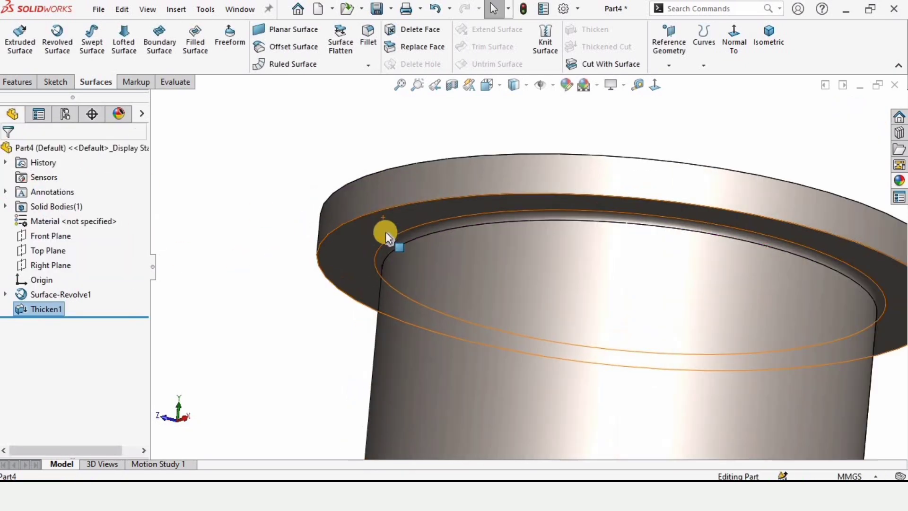
{"action": "scroll", "coordinate": [385, 233], "scroll_direction": "down", "scroll_amount": 2}
{"action": "left_click", "coordinate": [428, 246]}
{"action": "scroll", "coordinate": [433, 262], "scroll_direction": "up", "scroll_amount": 2}
{"action": "middle_click_drag", "start_coordinate": [433, 263], "coordinate": [464, 302]}
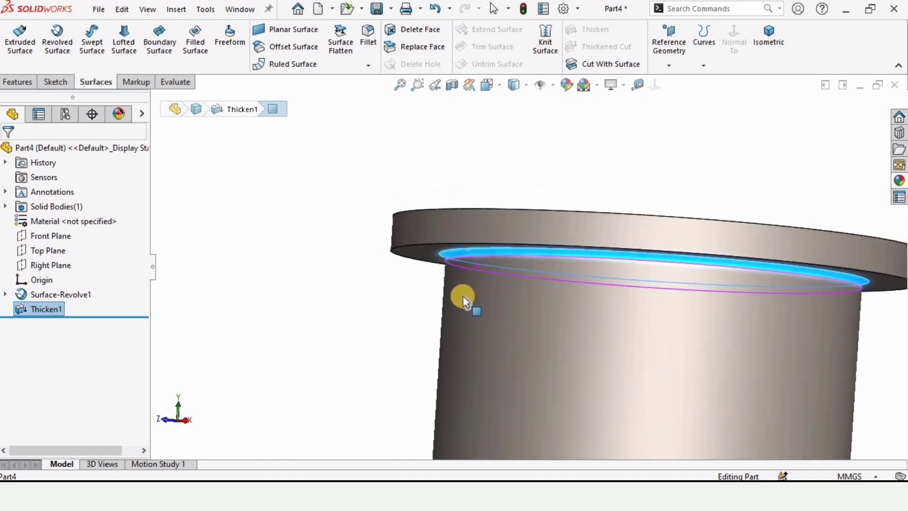
Edit the thicken feature to add 5 mm on both sides of the revolved surface
{"action": "right_click", "coordinate": [43, 309]}
{"action": "left_click", "coordinate": [60, 192]}
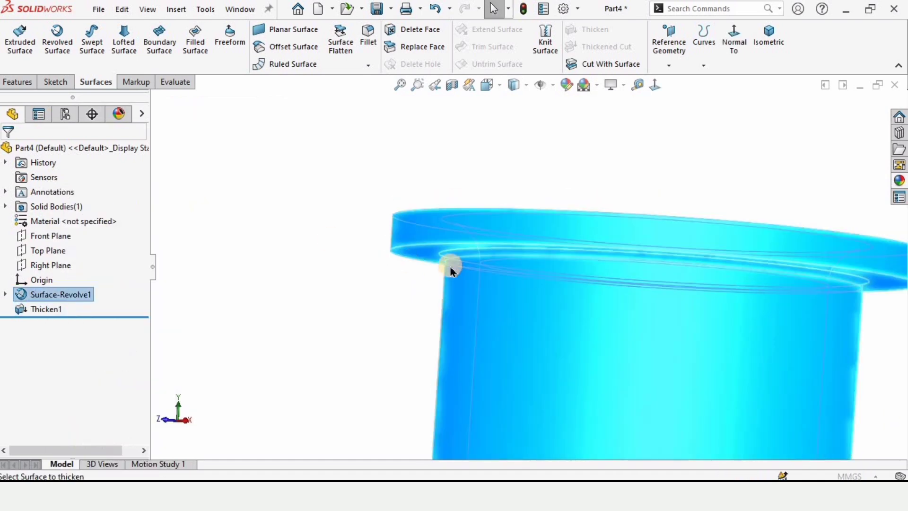
{"action": "left_click", "coordinate": [47, 227]}
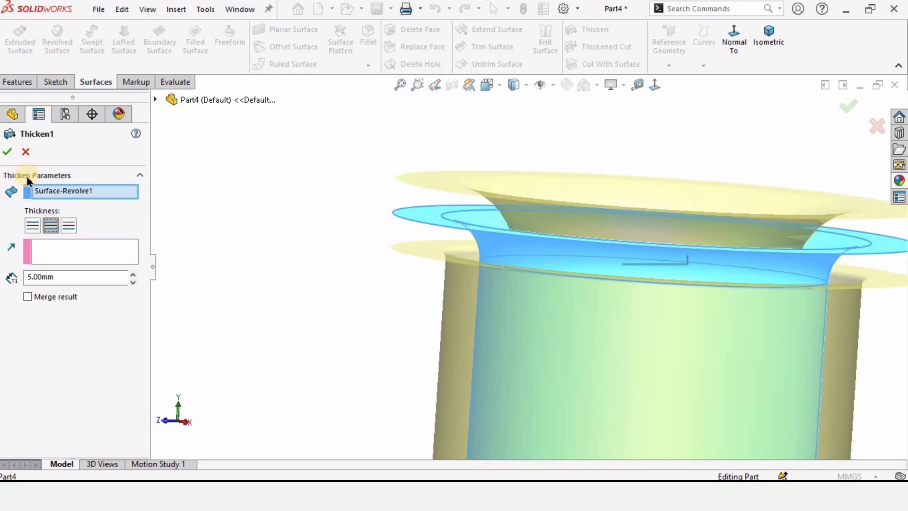
{"action": "left_click", "coordinate": [8, 152]}
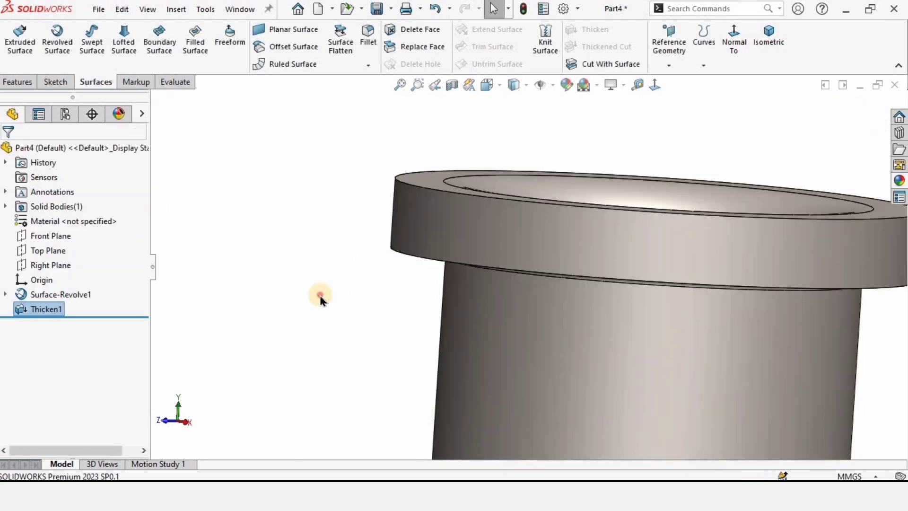
{"action": "middle_click_drag", "start_coordinate": [517, 239], "coordinate": [669, 233]}
{"action": "scroll", "coordinate": [563, 206], "scroll_direction": "down", "scroll_amount": 4}
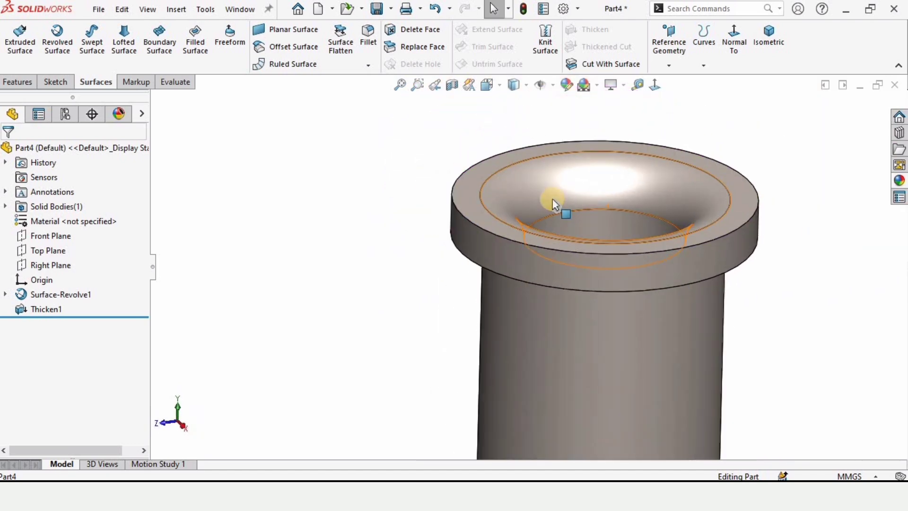
Return the thicken feature to the inner side of the revolved surface with a thickness of 5 mm
{"action": "left_click", "coordinate": [29, 310]}
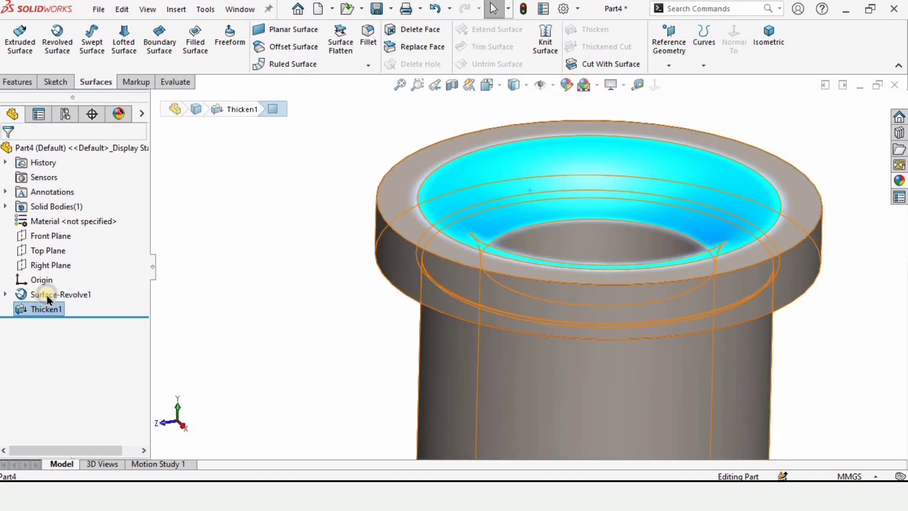
{"action": "right_click", "coordinate": [48, 308]}
{"action": "left_click", "coordinate": [52, 188]}
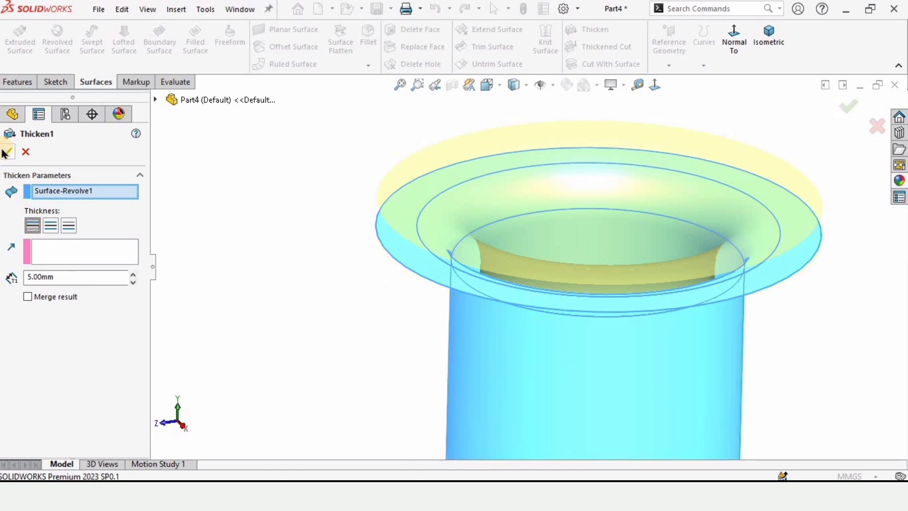
{"action": "middle_click_drag", "start_coordinate": [336, 296], "coordinate": [338, 263]}
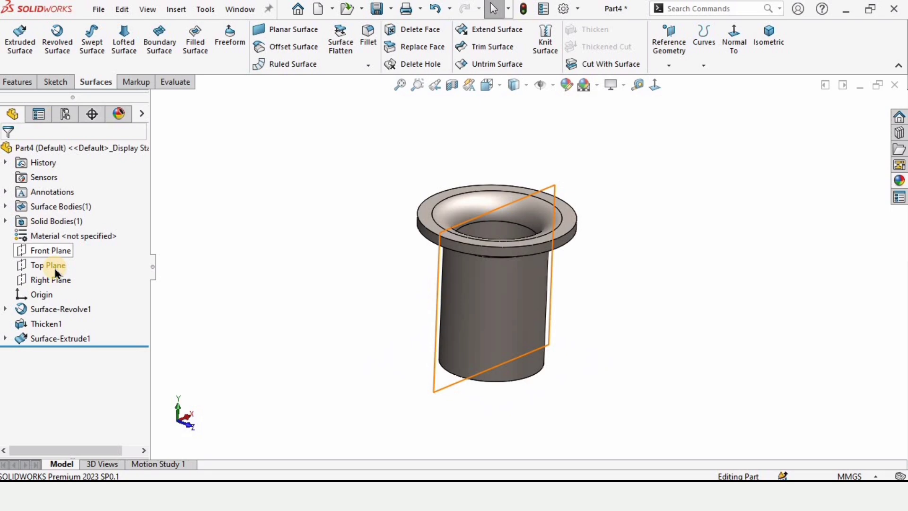
Check the position of the Top Plane against the thickened body
{"action": "left_click", "coordinate": [49, 265]}
{"action": "left_click", "coordinate": [461, 405]}
{"action": "middle_click_drag", "start_coordinate": [489, 319], "coordinate": [491, 284]}
{"action": "scroll", "coordinate": [464, 294], "scroll_direction": "up", "scroll_amount": 1}
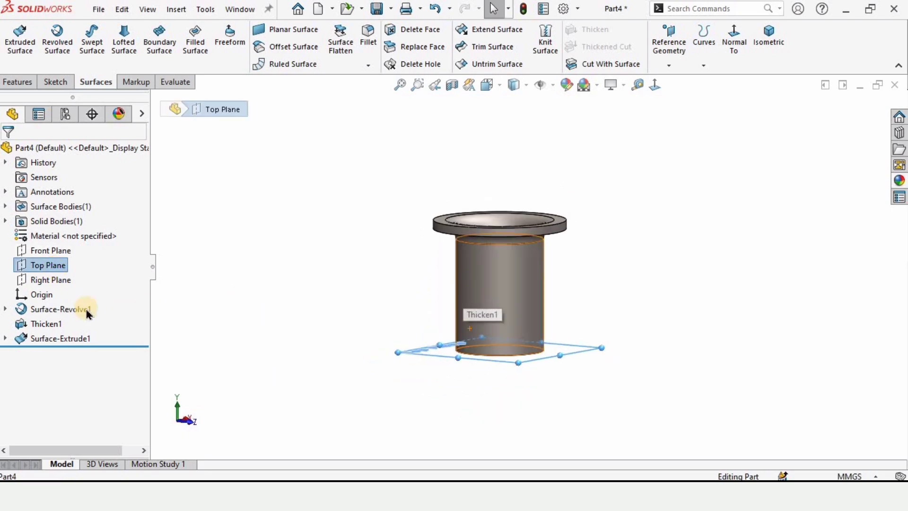
Start a new sketch on the Front Plane, which cuts lengthwise through the thickened body
{"action": "left_click", "coordinate": [50, 250]}
{"action": "middle_click_drag", "start_coordinate": [523, 260], "coordinate": [615, 155]}
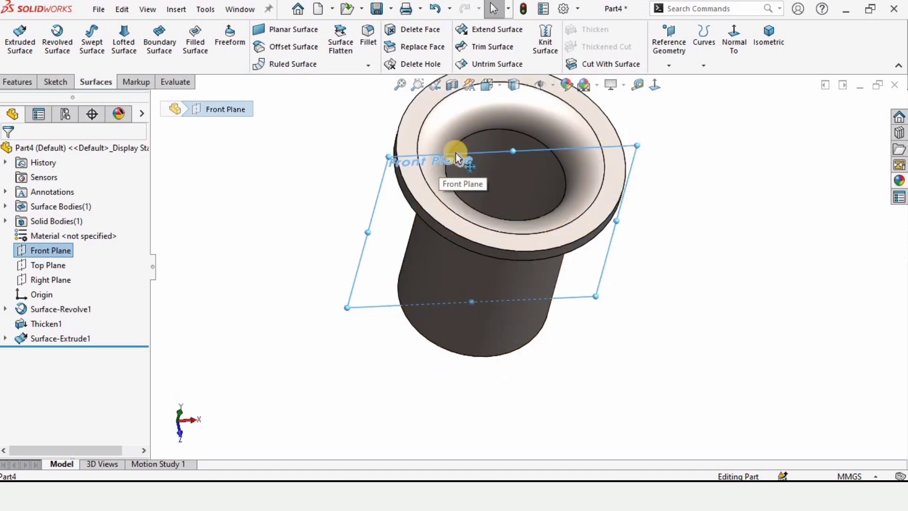
{"action": "right_click", "coordinate": [53, 249]}
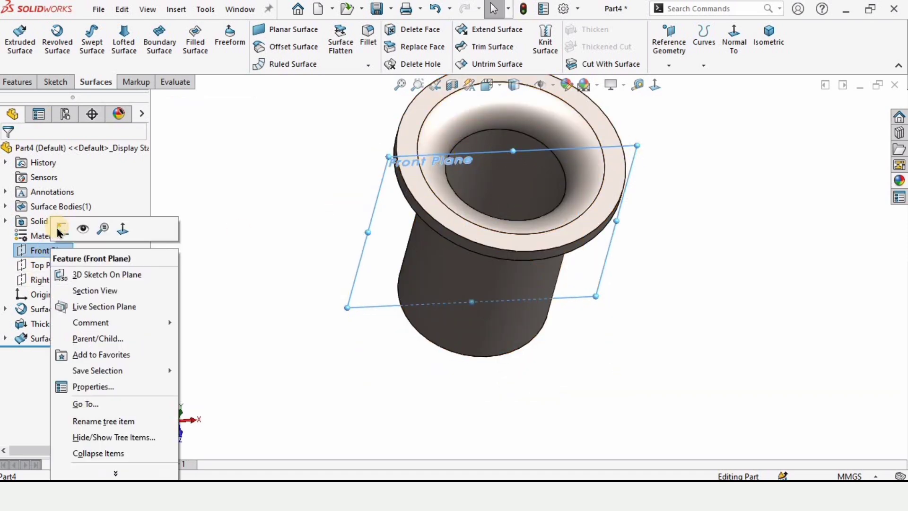
{"action": "left_click", "coordinate": [59, 230]}
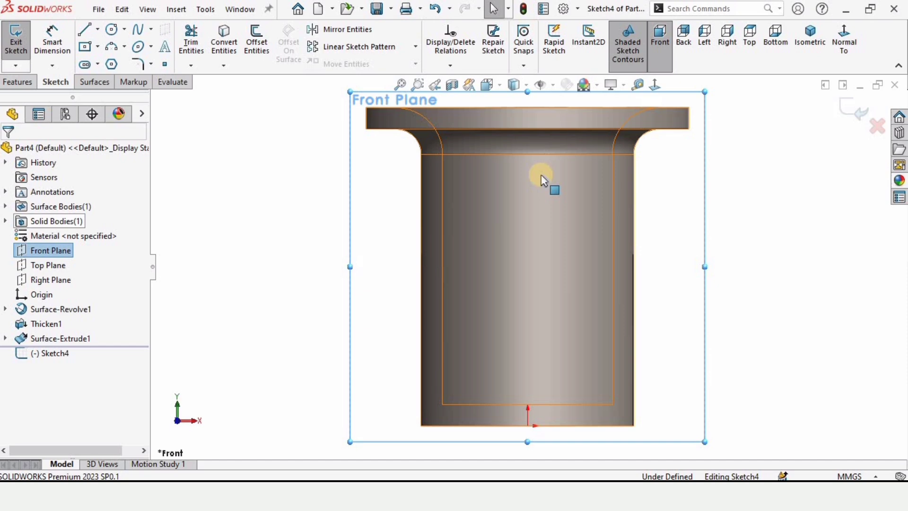
{"action": "scroll", "coordinate": [541, 175], "scroll_direction": "up", "scroll_amount": 3}
{"action": "left_click", "coordinate": [324, 228]}
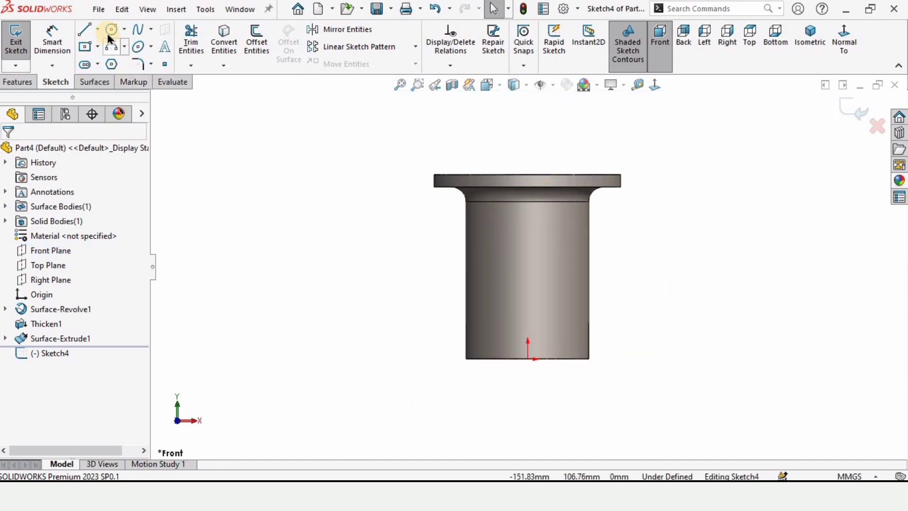
Sketch a wavy six-point spline running lengthwise through the middle of the body, from above the flange to below the base
{"action": "left_click", "coordinate": [138, 30]}
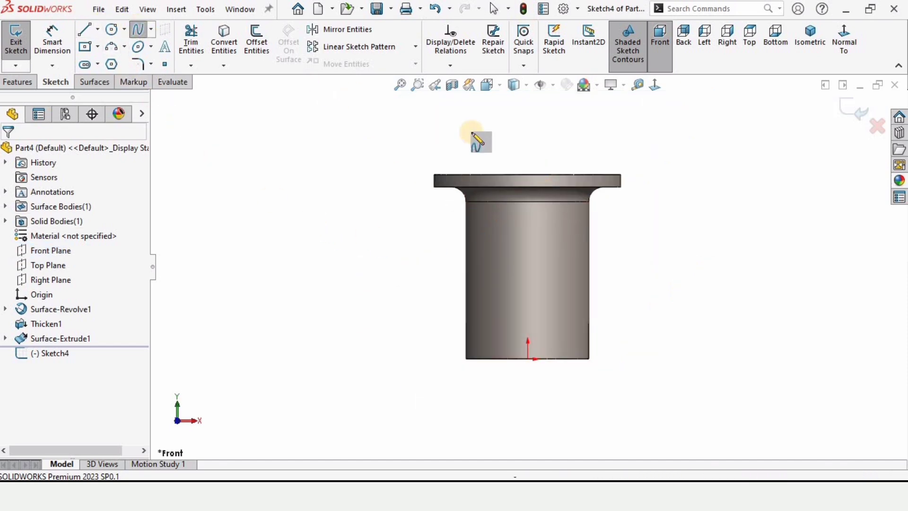
{"action": "left_click", "coordinate": [506, 127]}
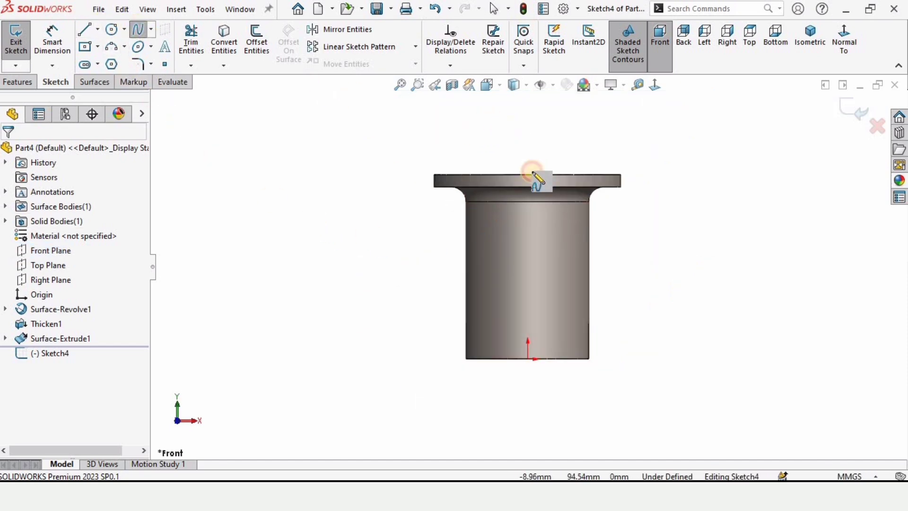
{"action": "left_click", "coordinate": [528, 211]}
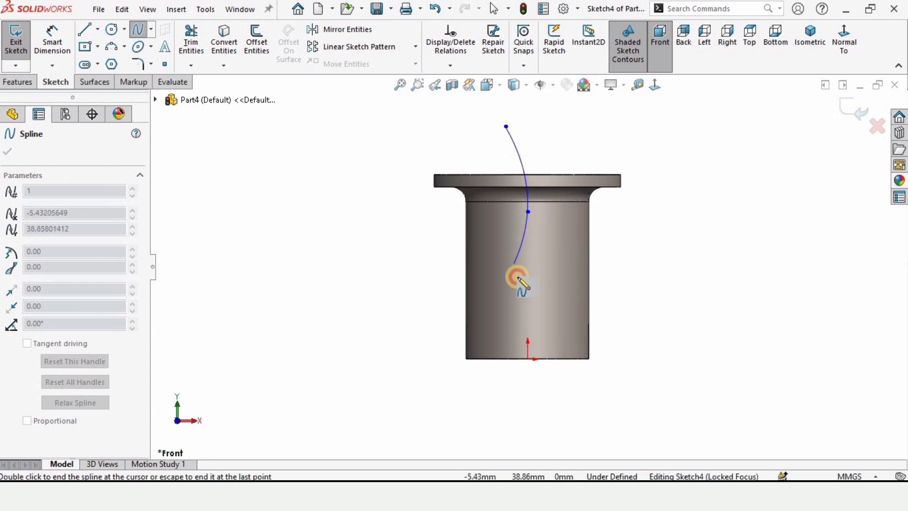
{"action": "left_click", "coordinate": [515, 263]}
{"action": "left_click", "coordinate": [528, 312]}
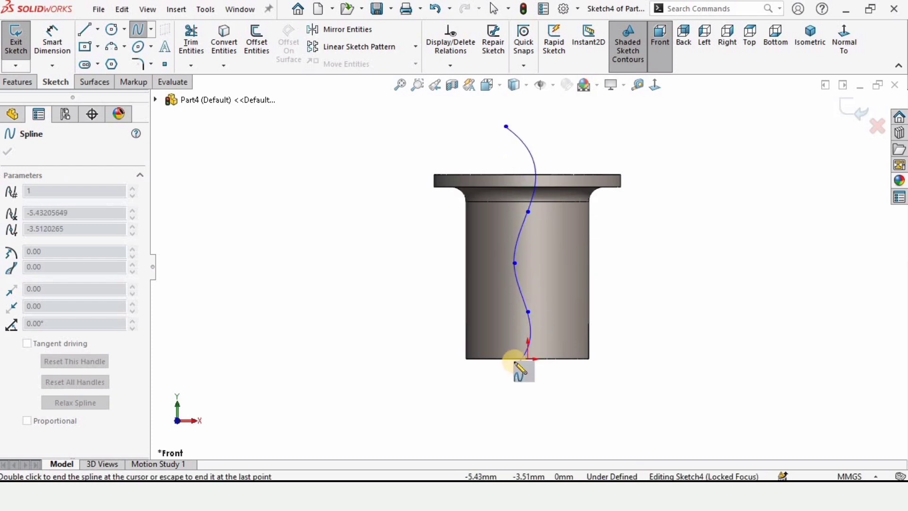
{"action": "left_click", "coordinate": [516, 374]}
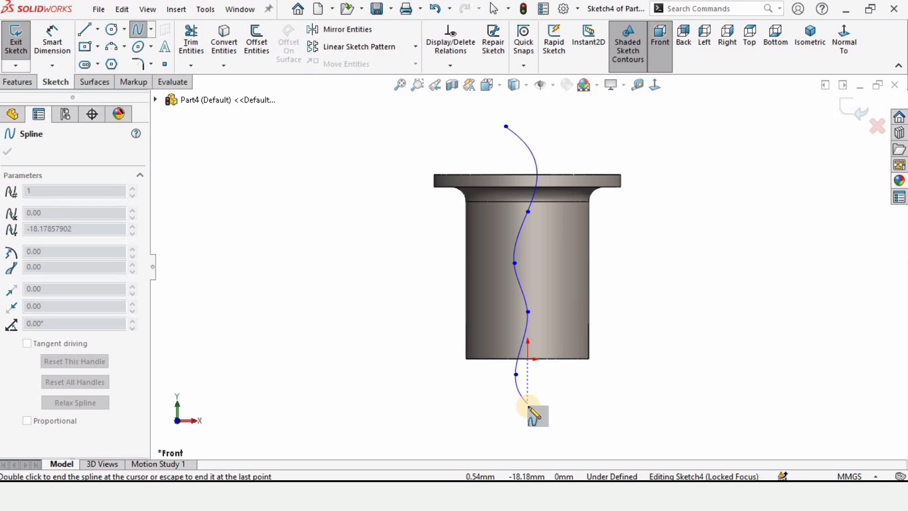
{"action": "double_click", "coordinate": [528, 406]}
{"action": "key", "text": "Escape"}
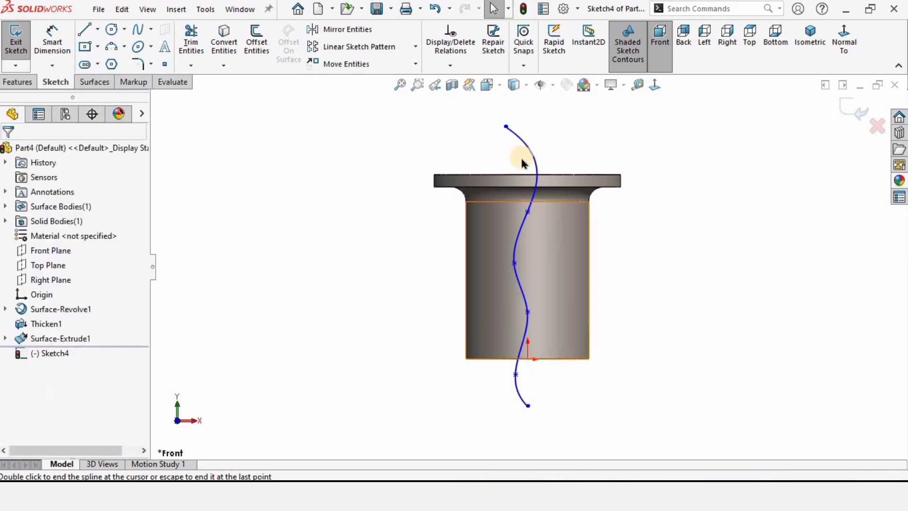
Add a Vertical relation between the first, third and fifth points of the spline, counted from its upper end
{"action": "left_click", "coordinate": [504, 129]}
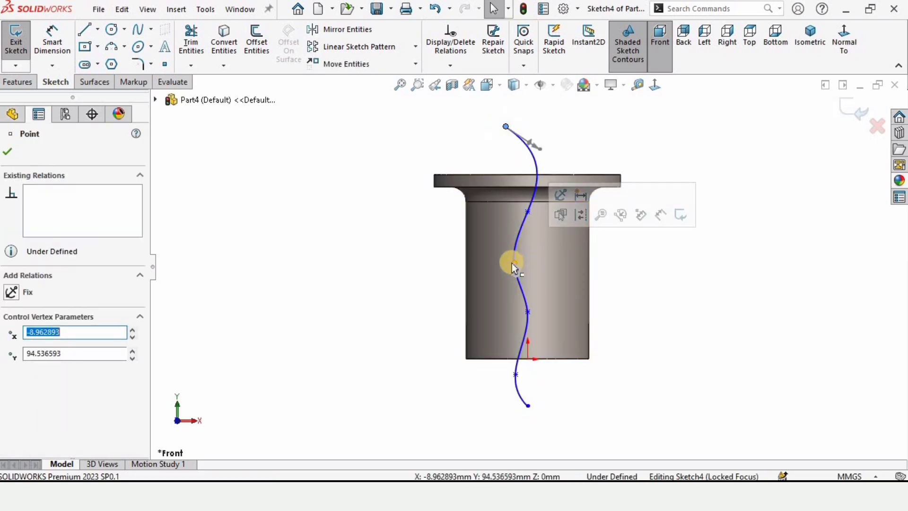
{"action": "left_click", "coordinate": [514, 263], "text": "ctrl"}
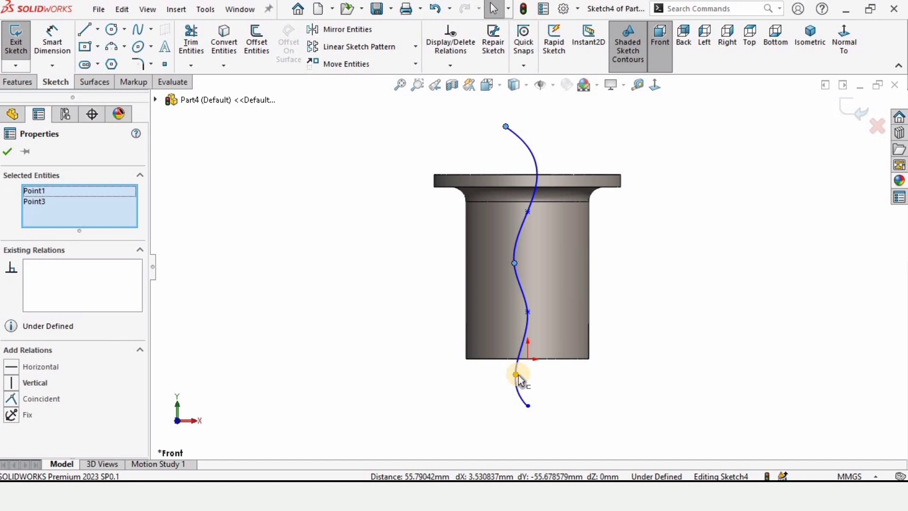
{"action": "left_click", "coordinate": [516, 375], "text": "ctrl"}
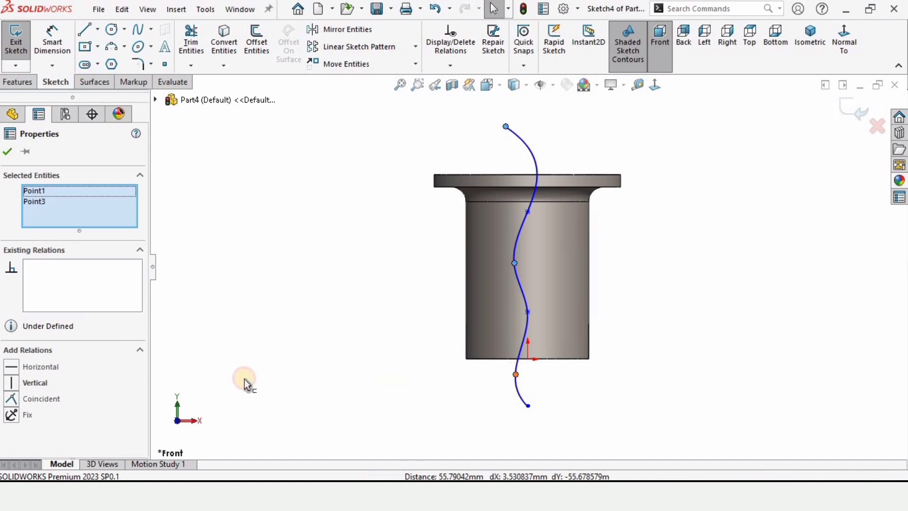
{"action": "left_click", "coordinate": [32, 383]}
{"action": "left_click", "coordinate": [316, 296]}
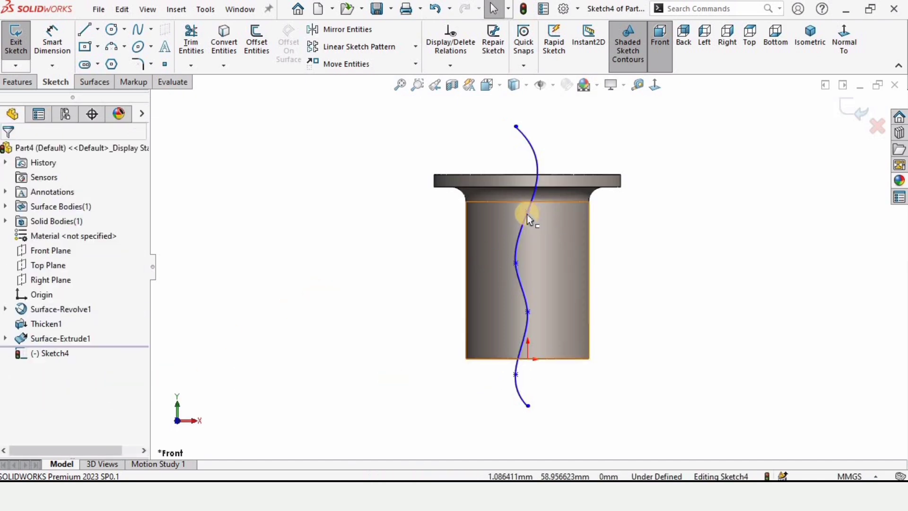
Add a Vertical relation aligning the spline's second and fourth points with the origin
{"action": "left_click", "coordinate": [527, 212]}
{"action": "left_click", "coordinate": [527, 311], "text": "ctrl"}
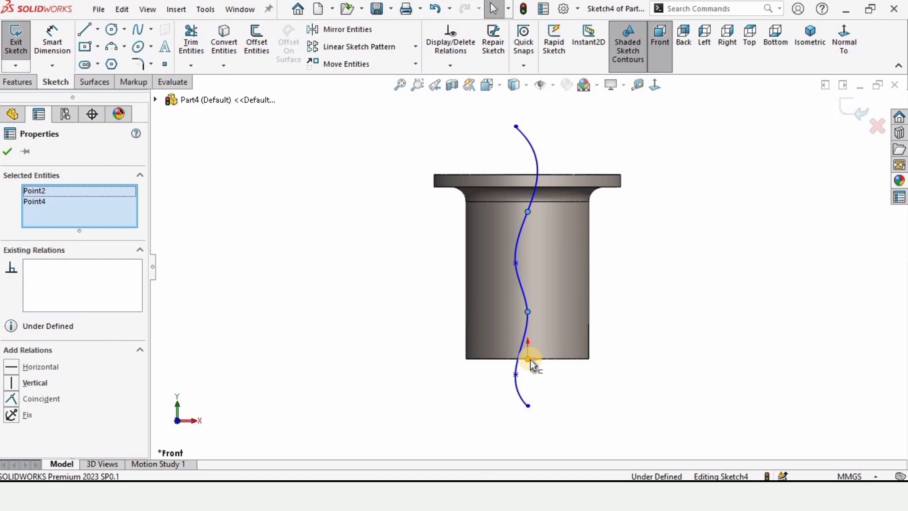
{"action": "left_click", "coordinate": [475, 362], "text": "ctrl"}
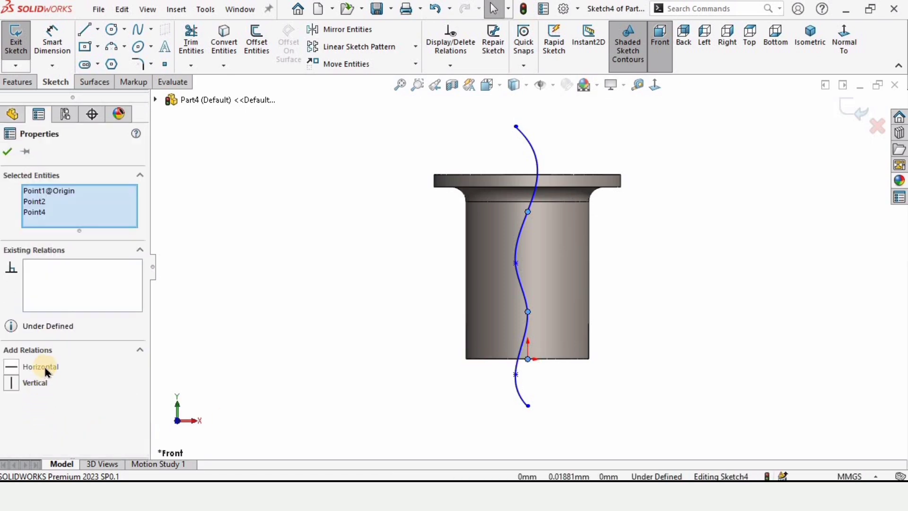
{"action": "left_click", "coordinate": [563, 123]}
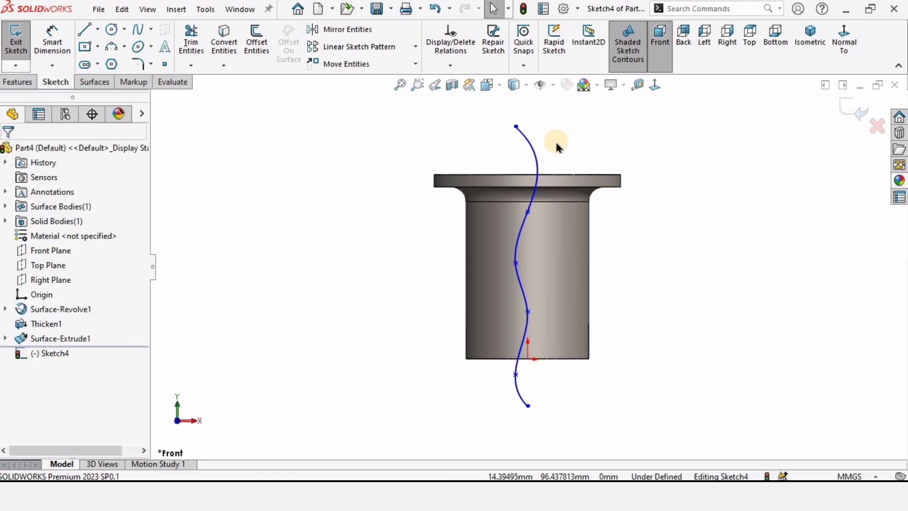
Start an Extruded Surface from the spline sketch with a blind depth of about 88 mm
{"action": "scroll", "coordinate": [557, 171], "scroll_direction": "up", "scroll_amount": 1}
{"action": "scroll", "coordinate": [474, 256], "scroll_direction": "down", "scroll_amount": 1}
{"action": "left_click", "coordinate": [287, 166]}
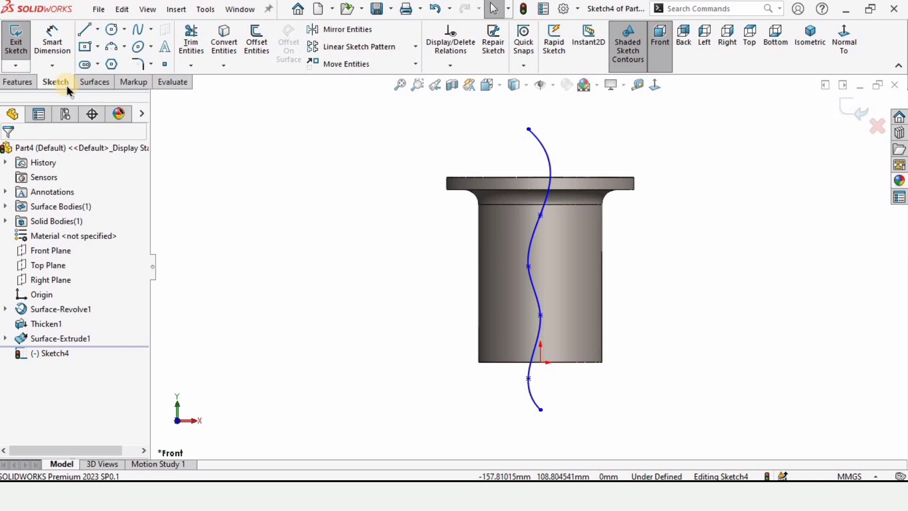
{"action": "left_click", "coordinate": [85, 84]}
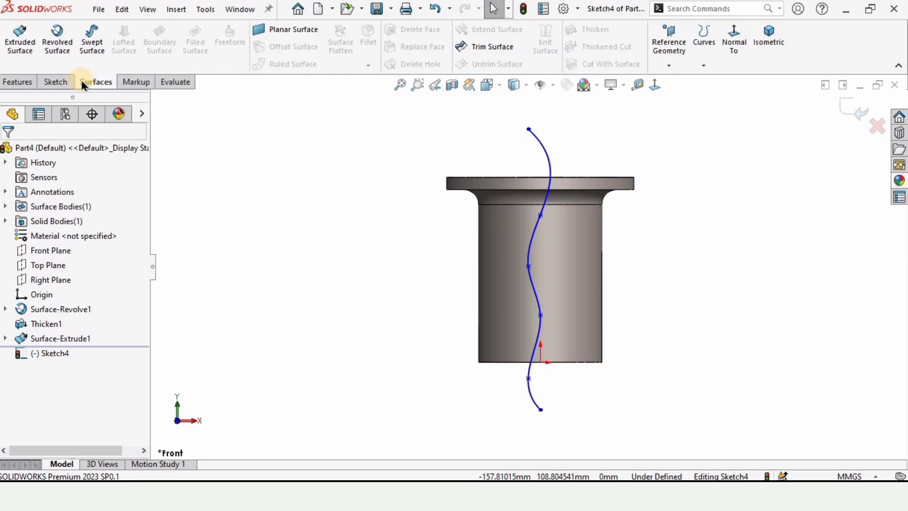
{"action": "left_click", "coordinate": [21, 47]}
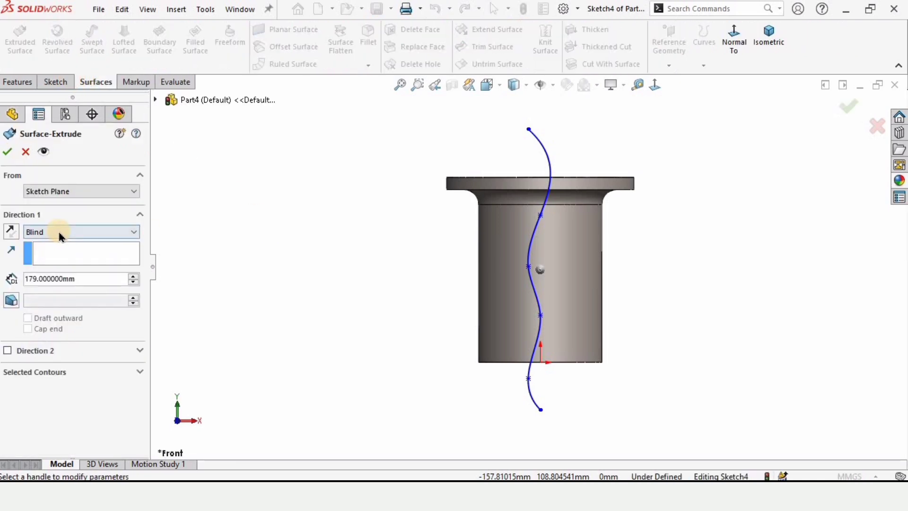
{"action": "middle_click_drag", "start_coordinate": [533, 252], "coordinate": [278, 286]}
{"action": "scroll", "coordinate": [526, 265], "scroll_direction": "up", "scroll_amount": 3}
{"action": "left_click_drag", "start_coordinate": [268, 287], "coordinate": [506, 226]}
{"action": "scroll", "coordinate": [507, 225], "scroll_direction": "down", "scroll_amount": 2}
{"action": "middle_click_drag", "start_coordinate": [561, 235], "coordinate": [561, 240]}
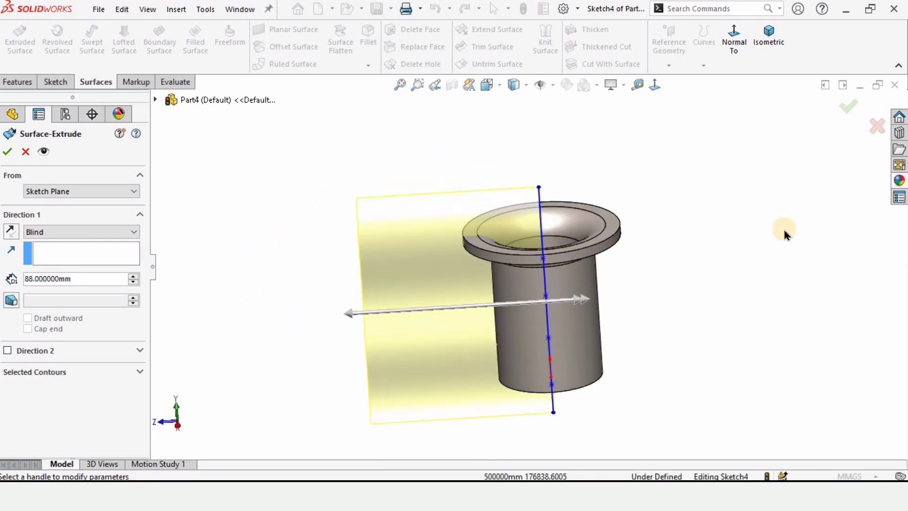
Change the surface extrusion to Mid Plane with a total depth of 160 mm and create the surface
{"action": "left_click", "coordinate": [93, 233]}
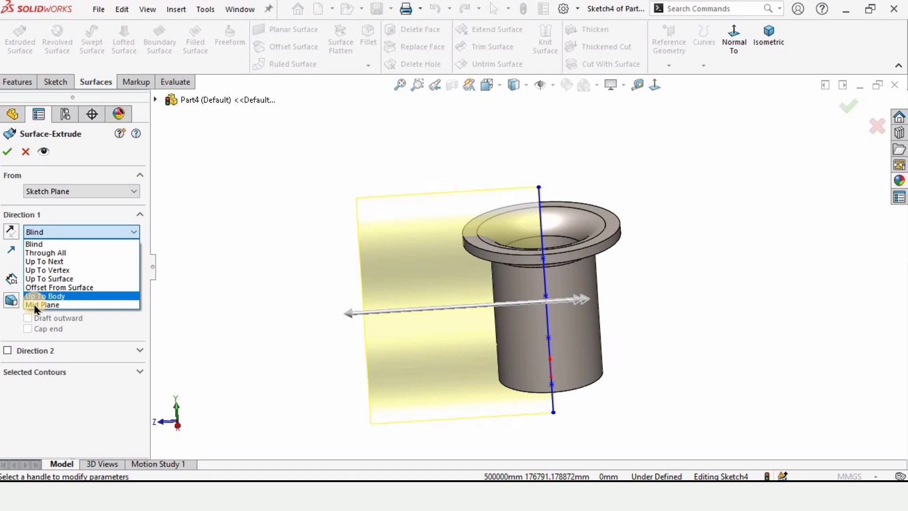
{"action": "left_click", "coordinate": [53, 305]}
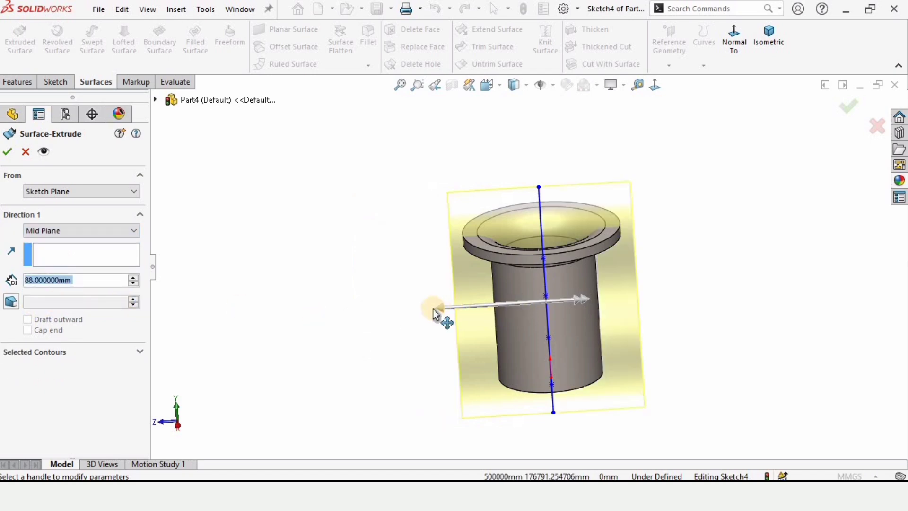
{"action": "left_click_drag", "start_coordinate": [439, 313], "coordinate": [365, 312]}
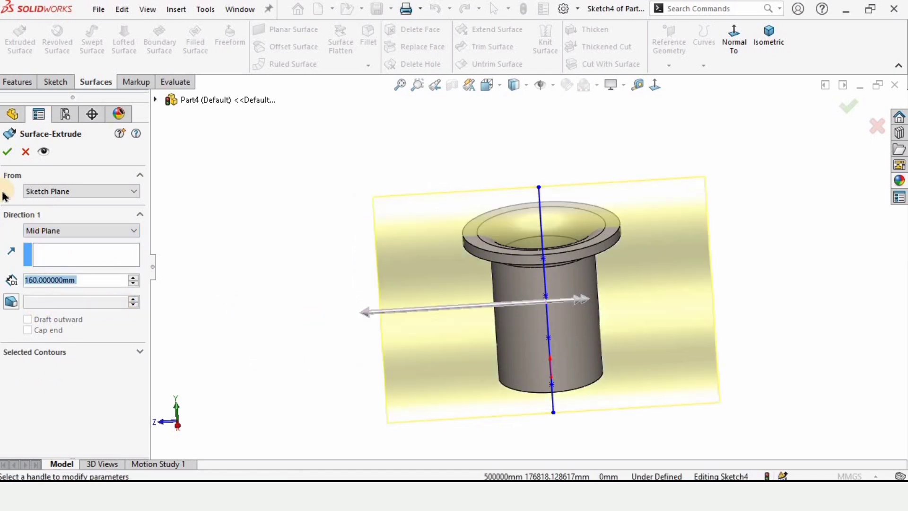
{"action": "left_click", "coordinate": [8, 153]}
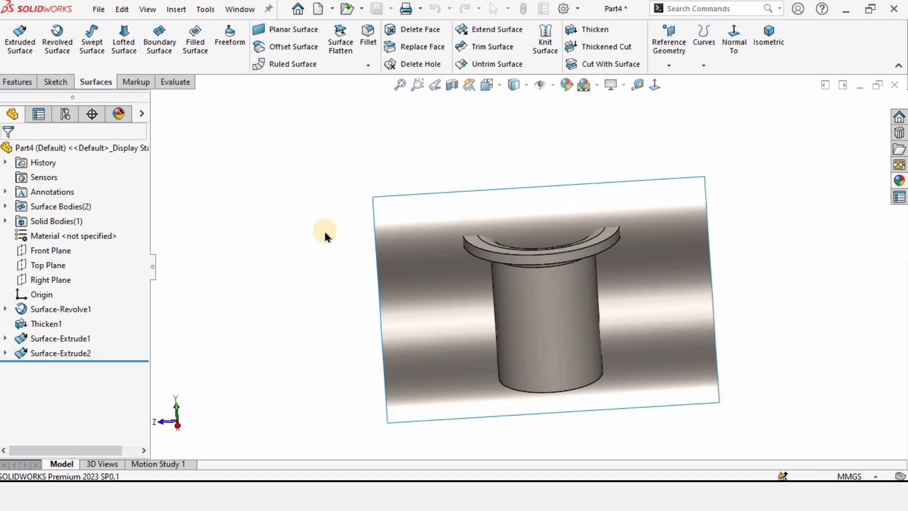
Apply the brushed bronze appearance to the whole body of the wavy extruded surface
{"action": "mouse_move", "coordinate": [347, 273]}
{"action": "middle_mouse_down"}
{"action": "mouse_move", "coordinate": [351, 306]}
{"action": "mouse_move", "coordinate": [389, 176]}
{"action": "mouse_move", "coordinate": [535, 203]}
{"action": "mouse_move", "coordinate": [401, 175]}
{"action": "mouse_move", "coordinate": [520, 296]}
{"action": "mouse_move", "coordinate": [495, 265]}
{"action": "mouse_move", "coordinate": [699, 288]}
{"action": "middle_mouse_up"}
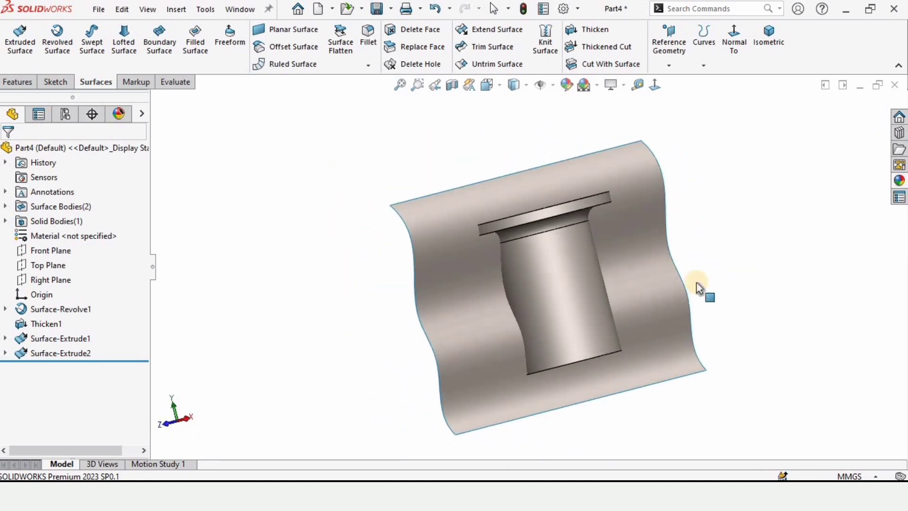
{"action": "left_click", "coordinate": [899, 180]}
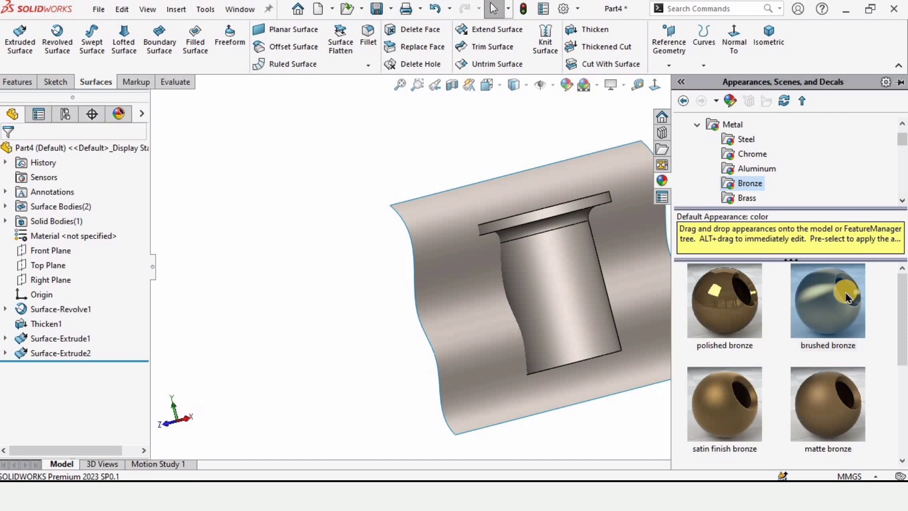
{"action": "mouse_move", "coordinate": [833, 298]}
{"action": "left_mouse_down"}
{"action": "mouse_move", "coordinate": [652, 231]}
{"action": "mouse_move", "coordinate": [464, 210]}
{"action": "left_mouse_up"}
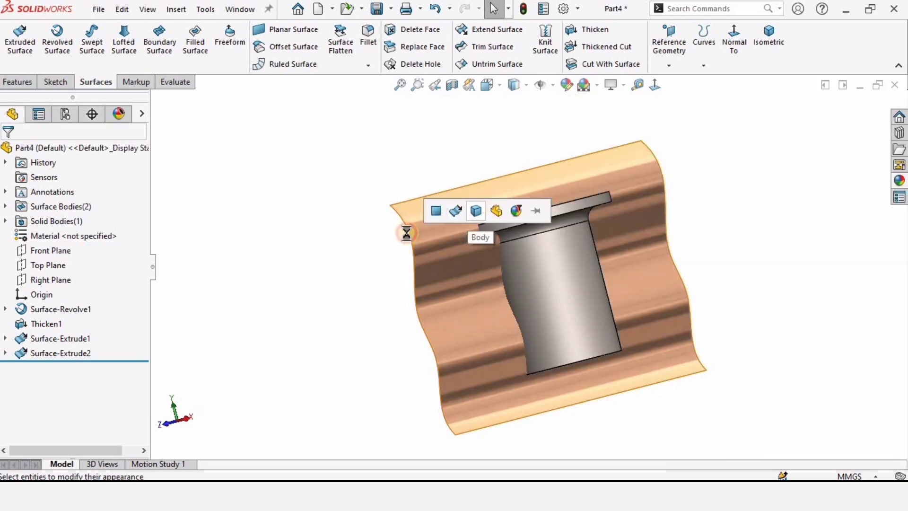
Start a Thickened Cut with the wavy bronze surface as the surface to thicken
{"action": "middle_click_drag", "start_coordinate": [502, 275], "coordinate": [577, 256]}
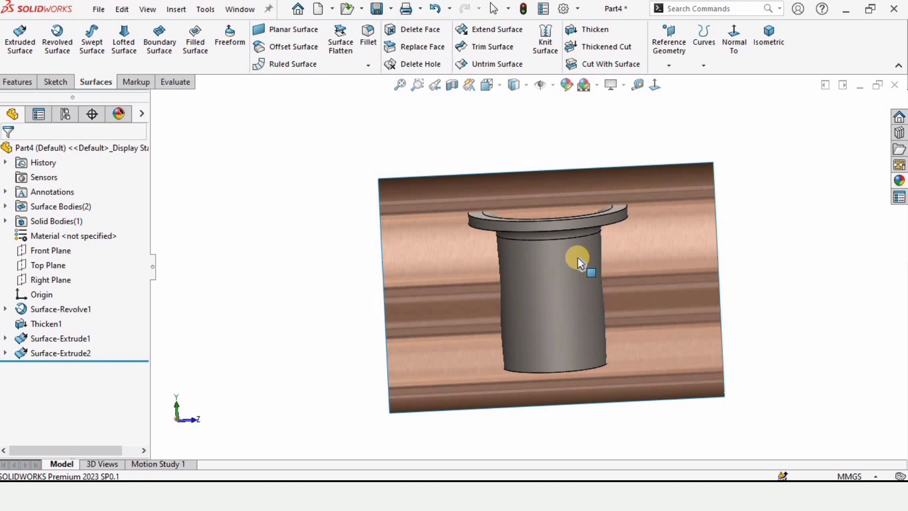
{"action": "scroll", "coordinate": [543, 255], "scroll_direction": "down", "scroll_amount": 2}
{"action": "scroll", "coordinate": [543, 255], "scroll_direction": "up", "scroll_amount": 3}
{"action": "middle_click_drag", "start_coordinate": [568, 310], "coordinate": [562, 283]}
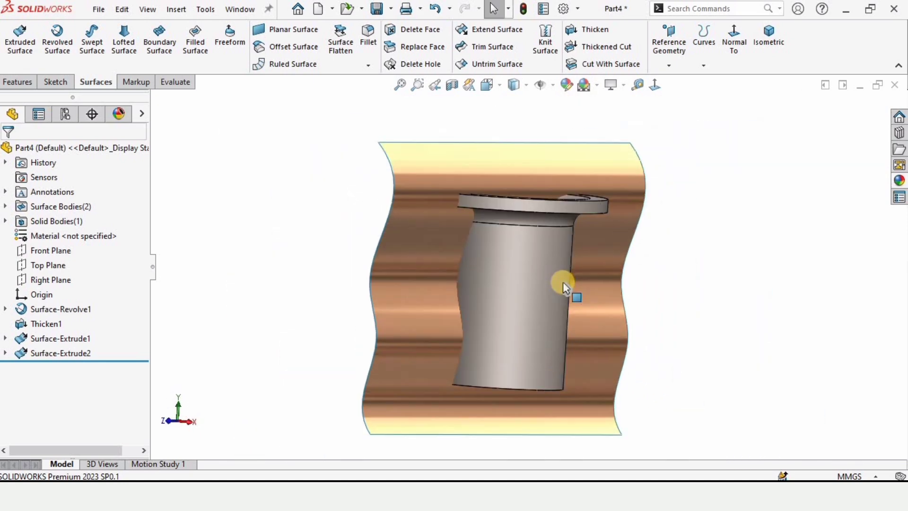
{"action": "middle_click_drag", "start_coordinate": [551, 315], "coordinate": [552, 306]}
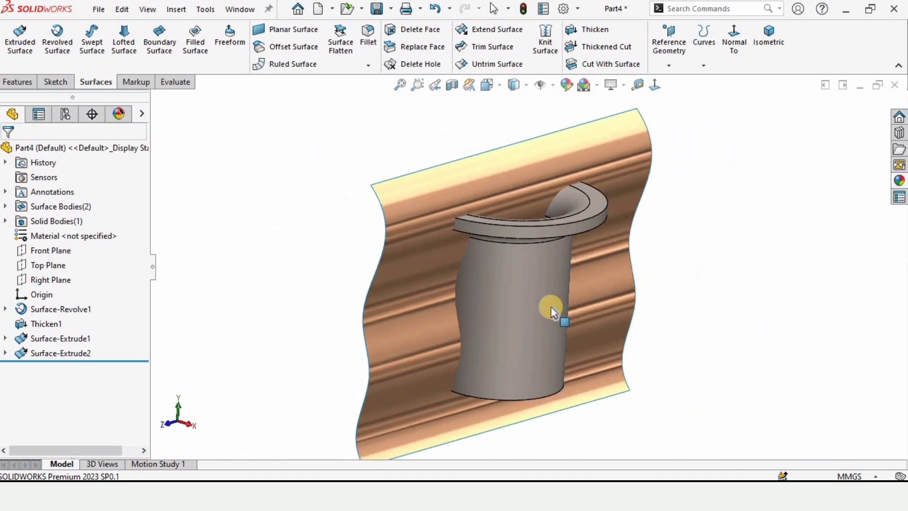
{"action": "left_click", "coordinate": [598, 47]}
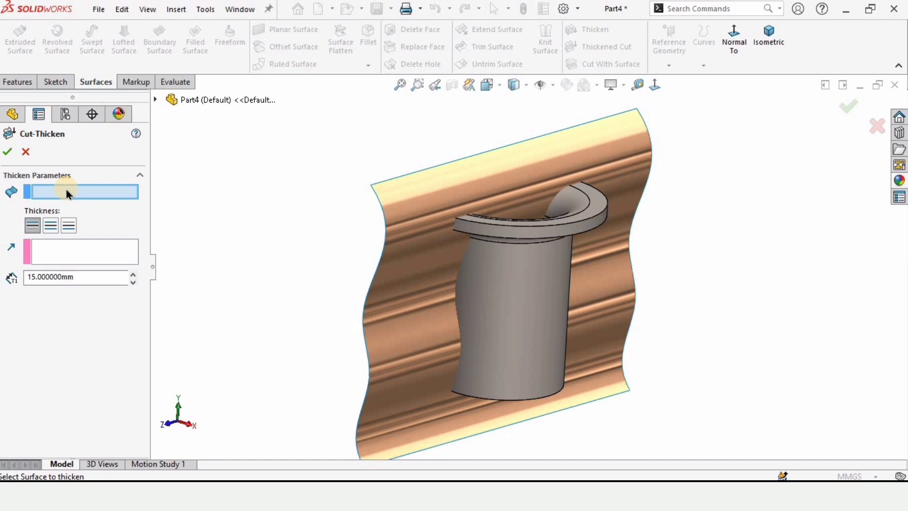
{"action": "scroll", "coordinate": [348, 250], "scroll_direction": "up", "scroll_amount": 3}
{"action": "scroll", "coordinate": [352, 251], "scroll_direction": "down", "scroll_amount": 3}
{"action": "middle_click_drag", "start_coordinate": [610, 293], "coordinate": [588, 285]}
{"action": "scroll", "coordinate": [553, 276], "scroll_direction": "up", "scroll_amount": 3}
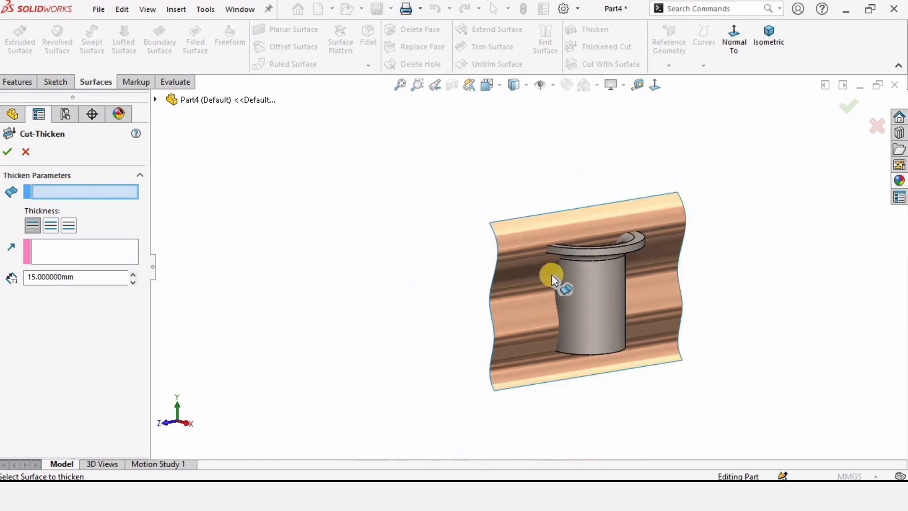
{"action": "scroll", "coordinate": [591, 279], "scroll_direction": "down", "scroll_amount": 2}
{"action": "left_click", "coordinate": [487, 267]}
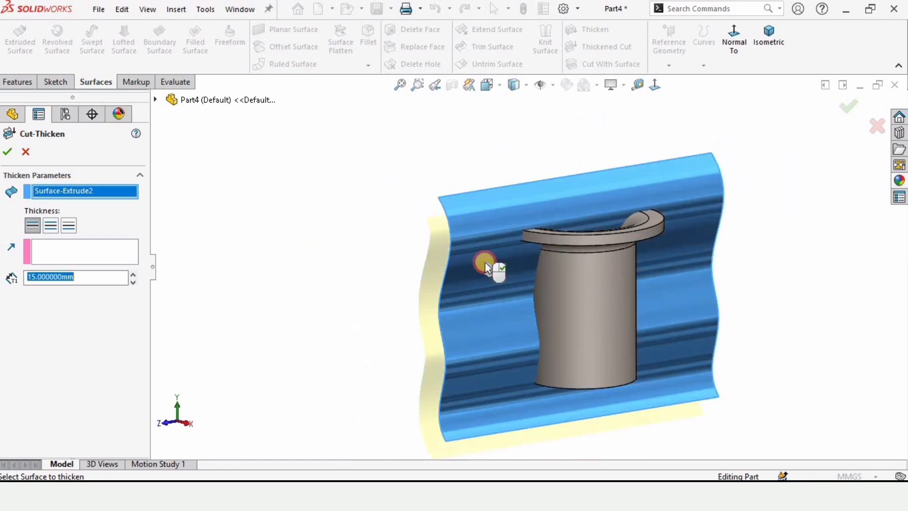
Set the thickness of the thickened cut to 7 mm
{"action": "middle_click_drag", "start_coordinate": [523, 310], "coordinate": [525, 227]}
{"action": "scroll", "coordinate": [582, 204], "scroll_direction": "down", "scroll_amount": 3}
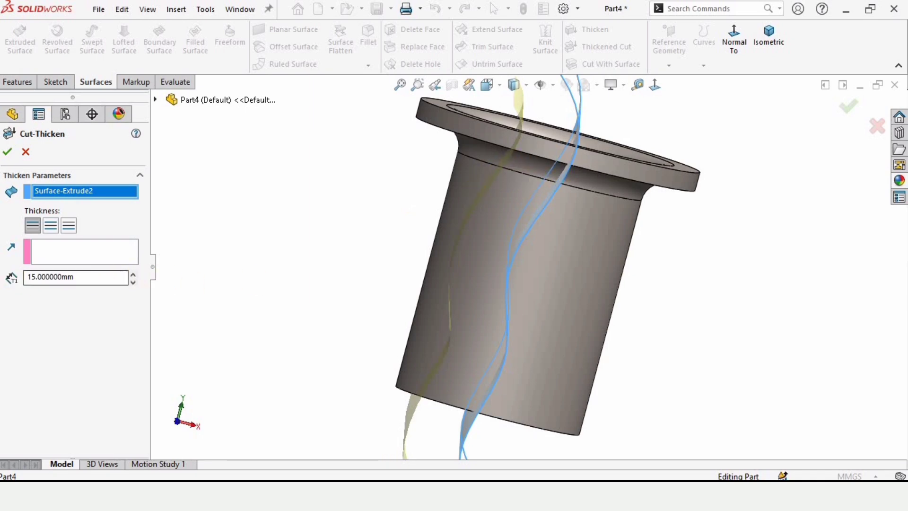
{"action": "scroll", "coordinate": [61, 278], "scroll_direction": "down", "scroll_amount": 1}
{"action": "type", "text": "7"}
{"action": "key", "text": "Return"}
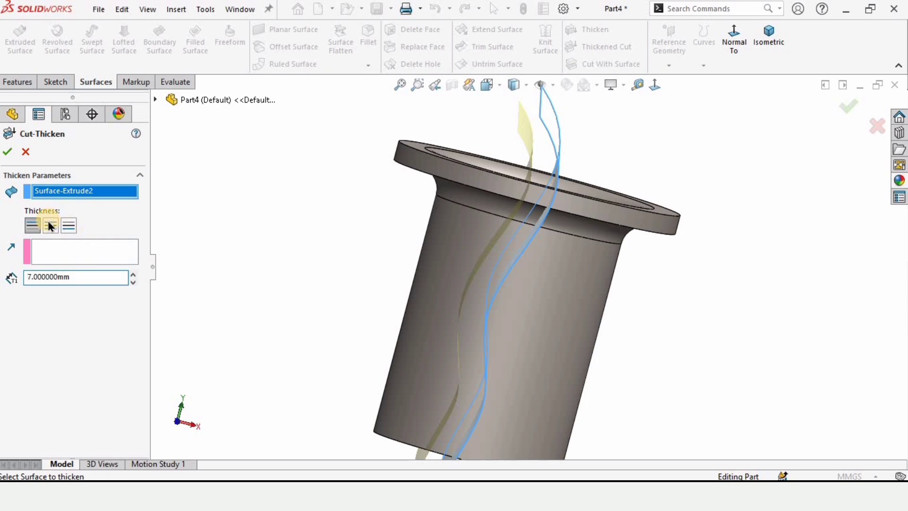
Preview the thickened cut on both sides and on side 2 of the surface, and return it to side 1
{"action": "left_click", "coordinate": [51, 226]}
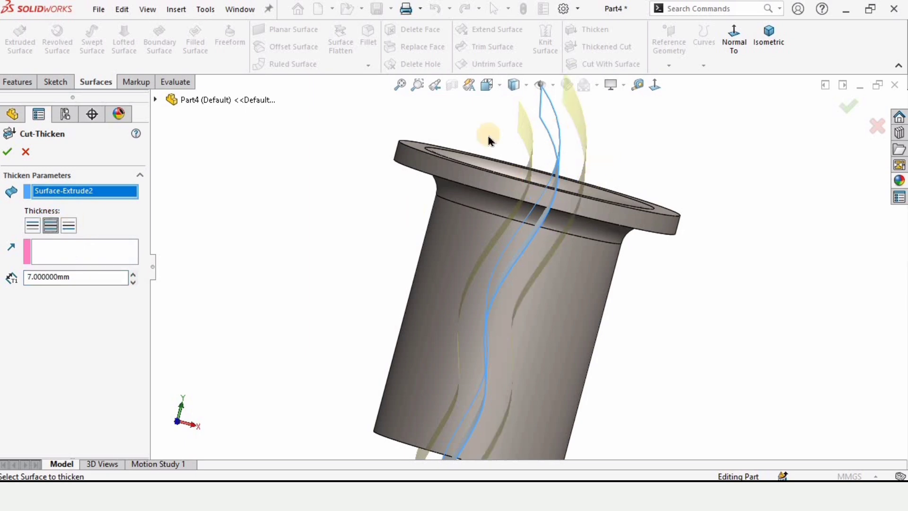
{"action": "left_click", "coordinate": [70, 226]}
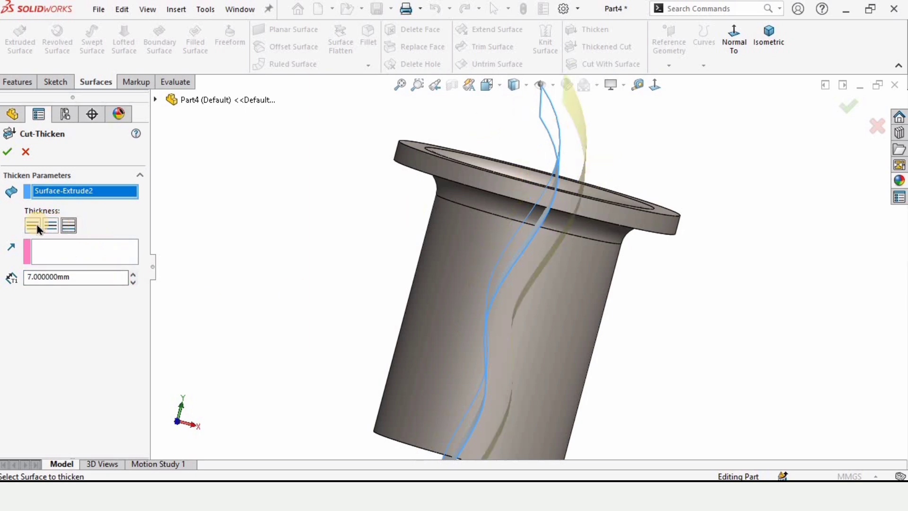
{"action": "left_click", "coordinate": [36, 228]}
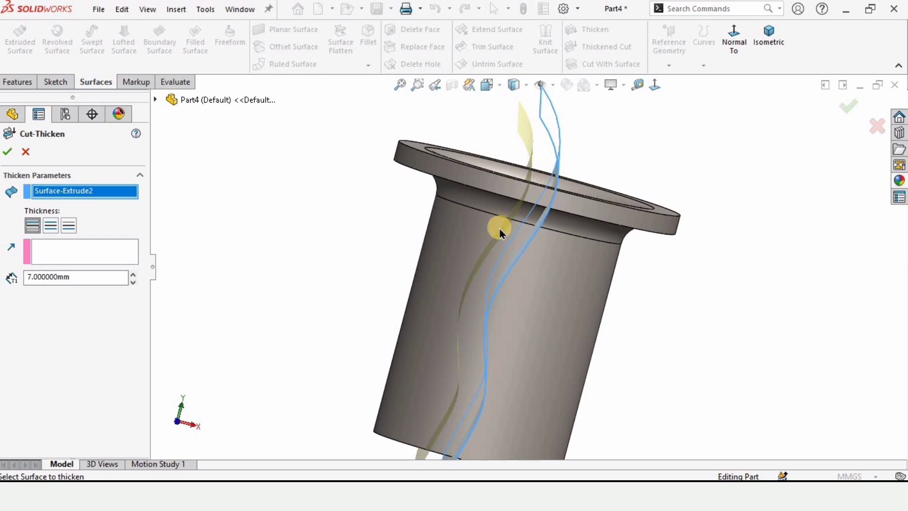
Apply the thickened cut on side 1 of the wavy surface, keeping all bodies, and inspect the split part
{"action": "left_click", "coordinate": [7, 152]}
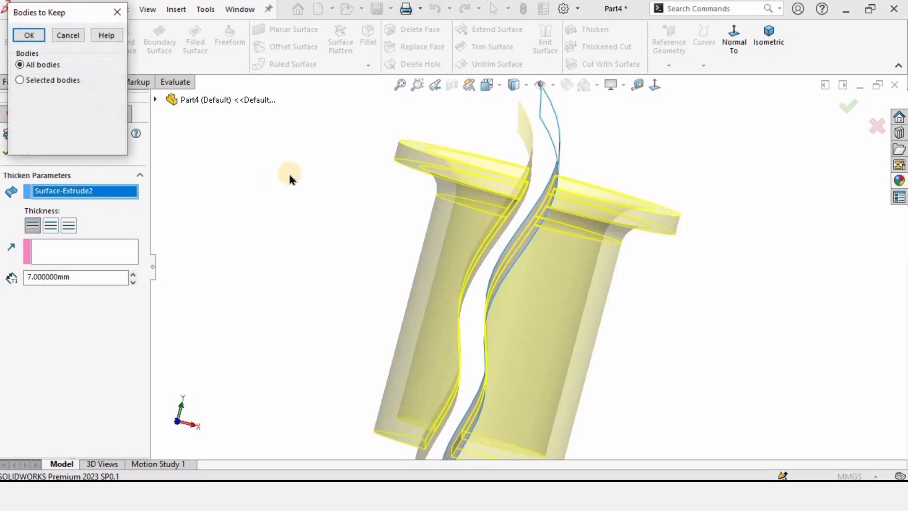
{"action": "left_click", "coordinate": [45, 39]}
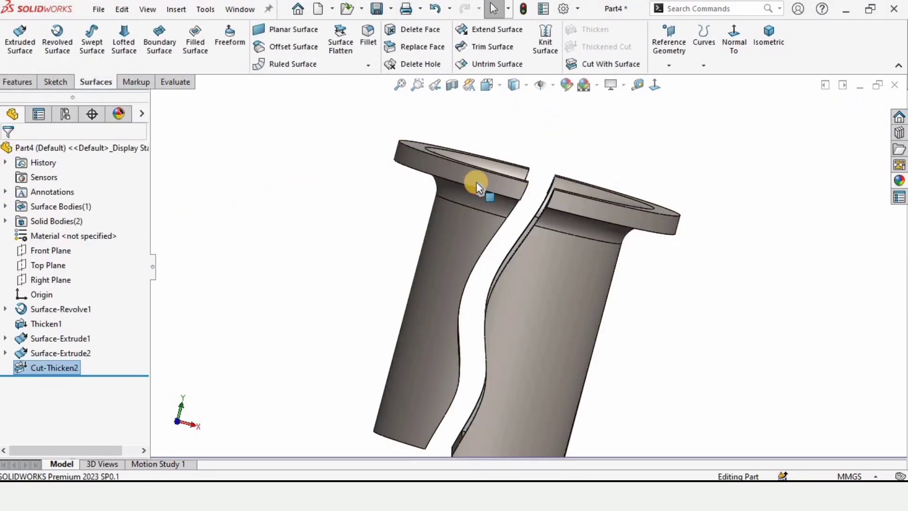
{"action": "middle_click_drag", "start_coordinate": [476, 182], "coordinate": [500, 257]}
{"action": "scroll", "coordinate": [500, 256], "scroll_direction": "up", "scroll_amount": 2}
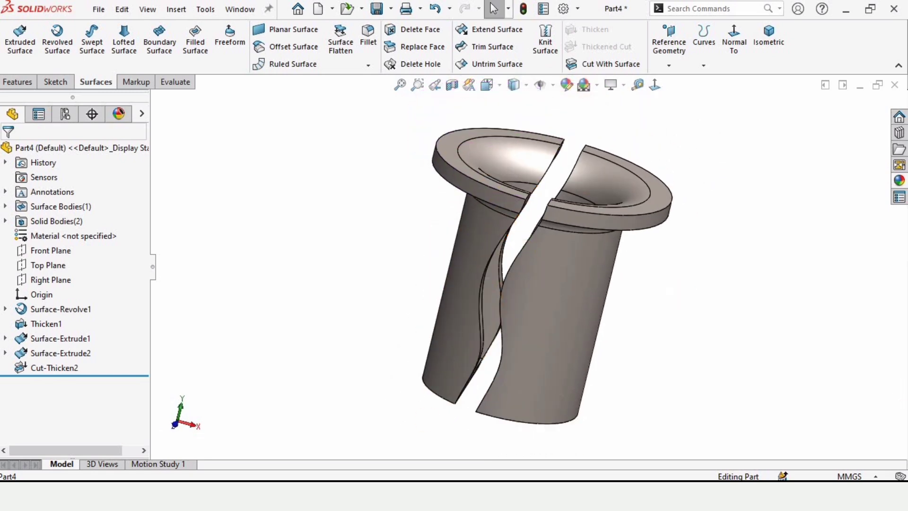
Edit the thickened cut to remove material on both sides of the wavy surface, keeping all bodies
{"action": "right_click", "coordinate": [40, 367]}
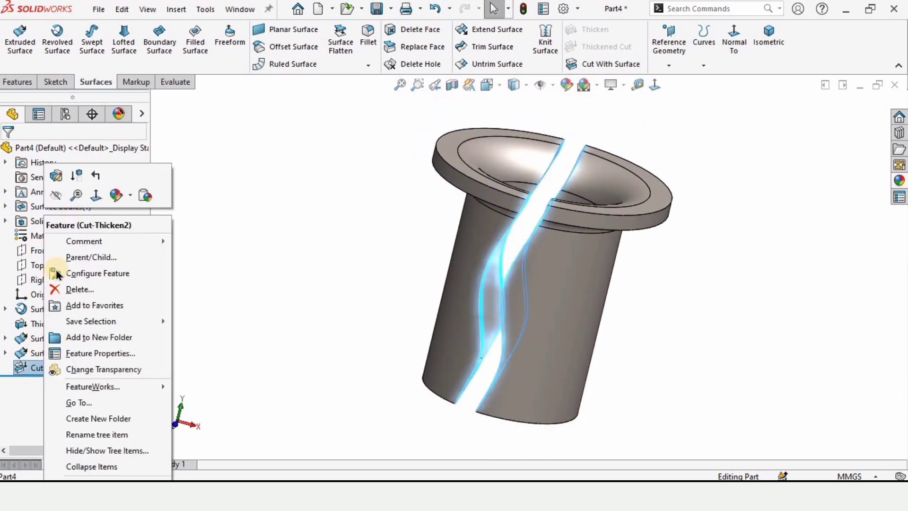
{"action": "left_click", "coordinate": [57, 178]}
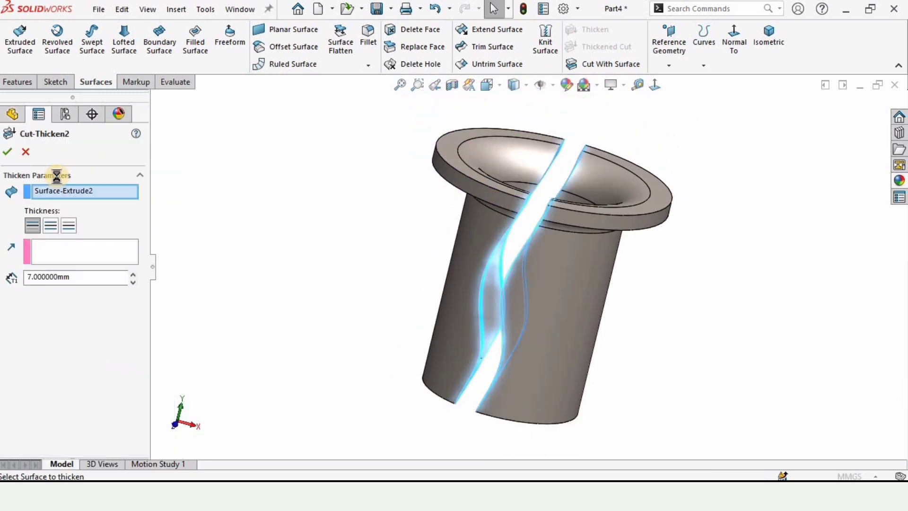
{"action": "left_click", "coordinate": [49, 226]}
{"action": "middle_click_drag", "start_coordinate": [634, 213], "coordinate": [633, 204]}
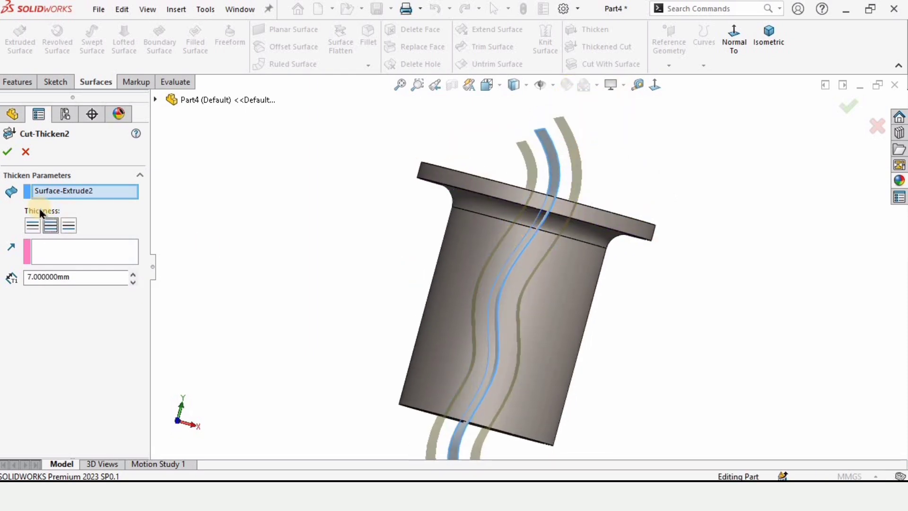
{"action": "left_click", "coordinate": [7, 153]}
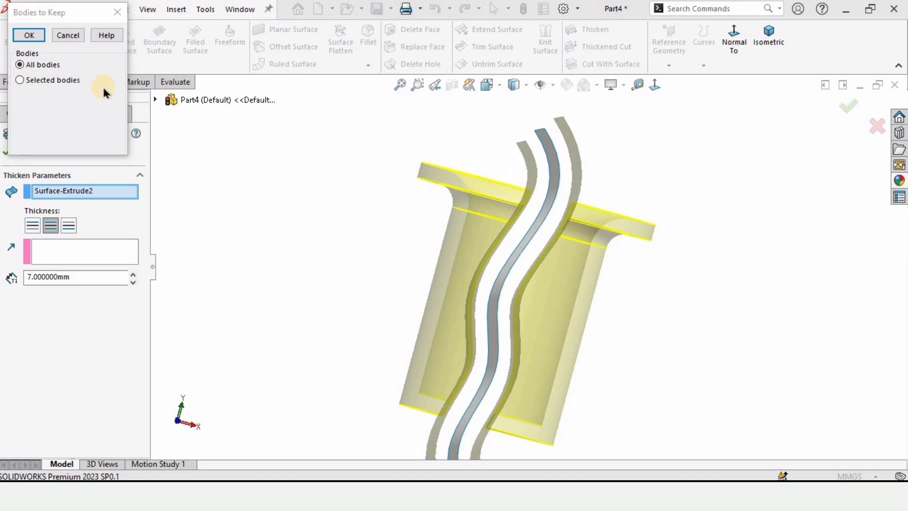
{"action": "left_click", "coordinate": [44, 39]}
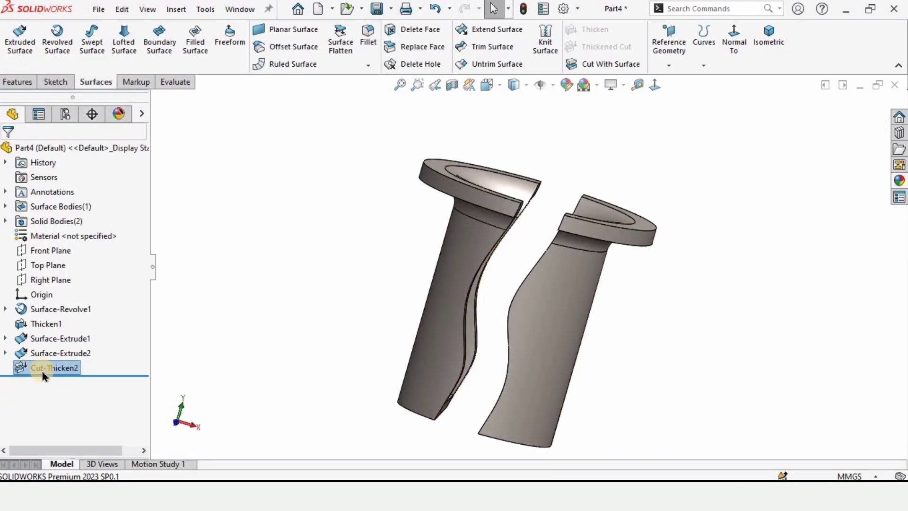
{"action": "middle_click_drag", "start_coordinate": [685, 301], "coordinate": [618, 309]}
Delete the thickened cut feature from the part
{"action": "left_click", "coordinate": [26, 369]}
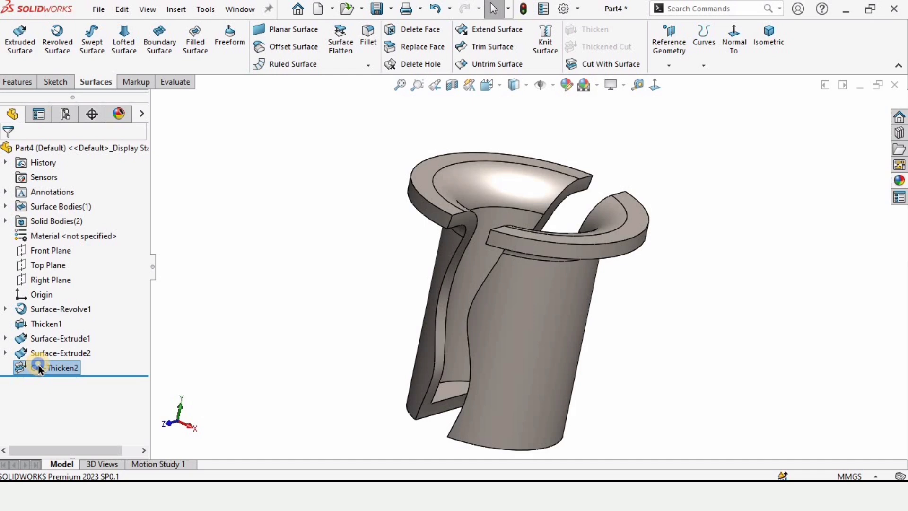
{"action": "right_click", "coordinate": [40, 369]}
{"action": "left_click", "coordinate": [66, 288]}
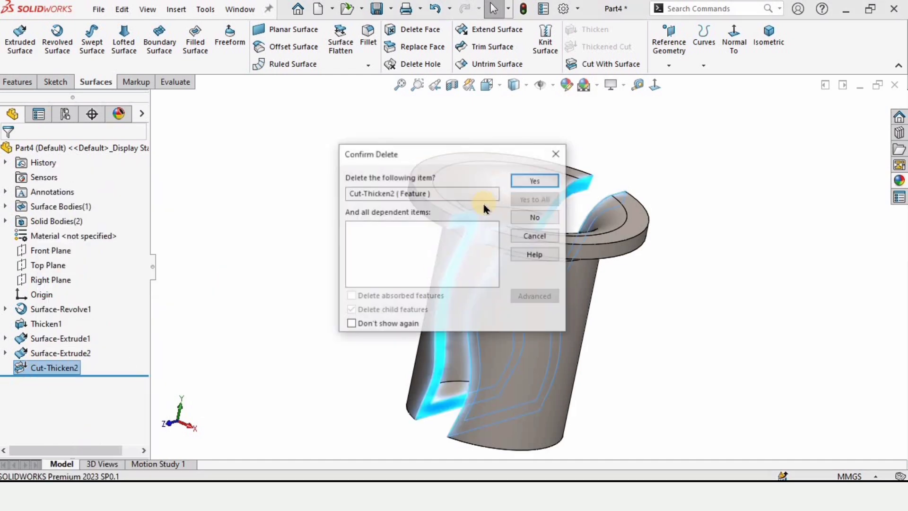
{"action": "left_click", "coordinate": [530, 180]}
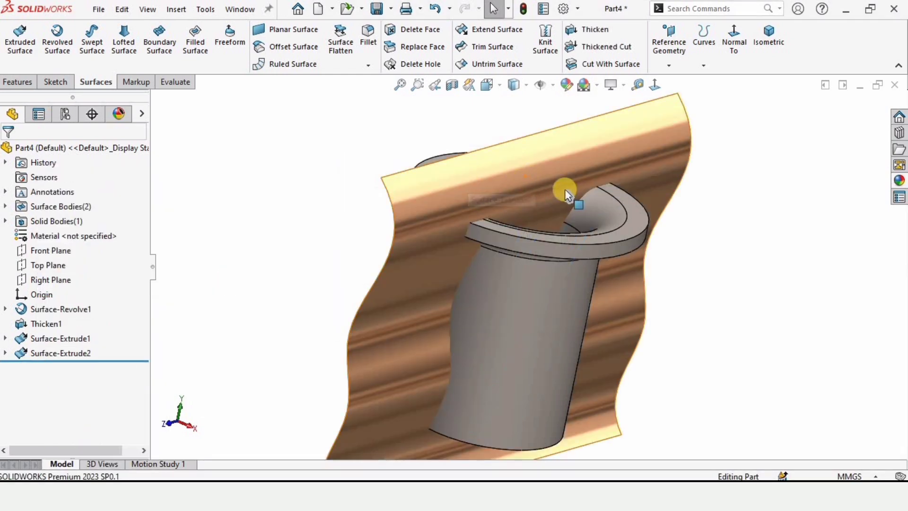
Start a Cut With Surface using the wavy bronze surface as the cutting surface
{"action": "scroll", "coordinate": [563, 254], "scroll_direction": "up", "scroll_amount": 2}
{"action": "middle_click_drag", "start_coordinate": [604, 241], "coordinate": [619, 223]}
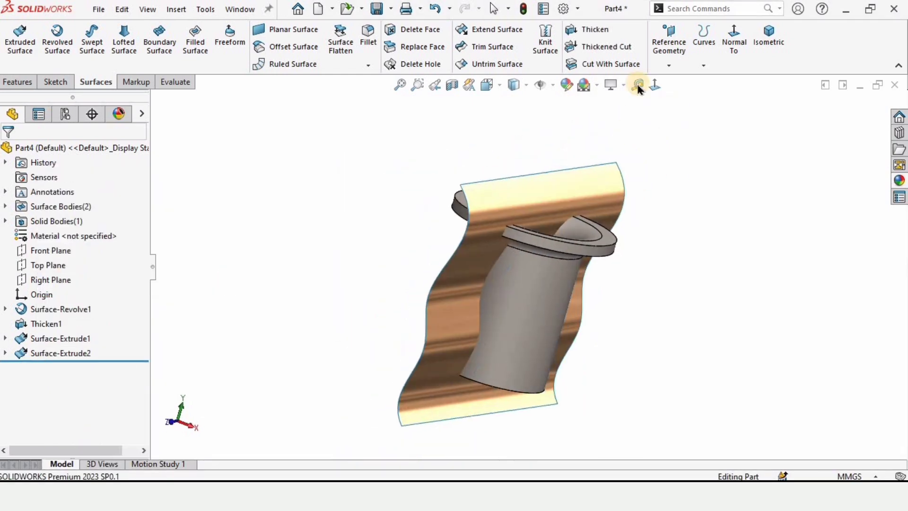
{"action": "left_click", "coordinate": [610, 64]}
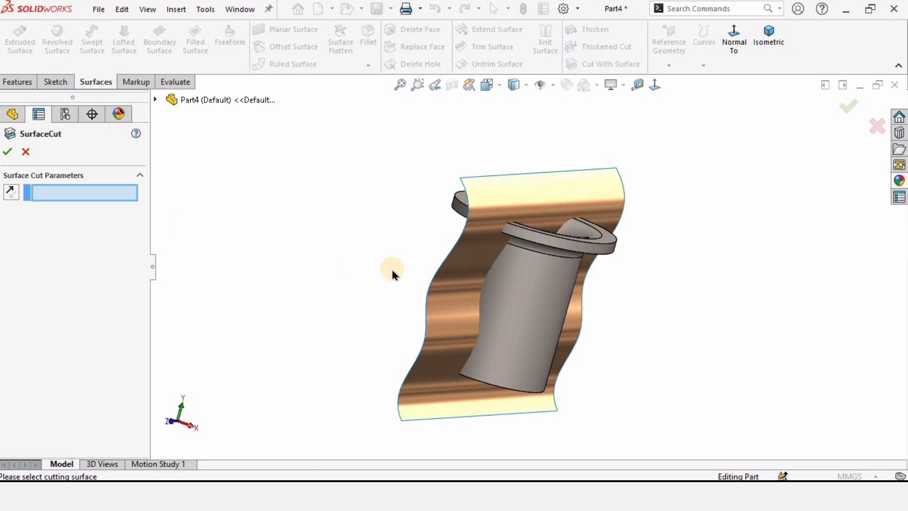
{"action": "middle_click_drag", "start_coordinate": [359, 251], "coordinate": [341, 257]}
{"action": "scroll", "coordinate": [341, 258], "scroll_direction": "down", "scroll_amount": 2}
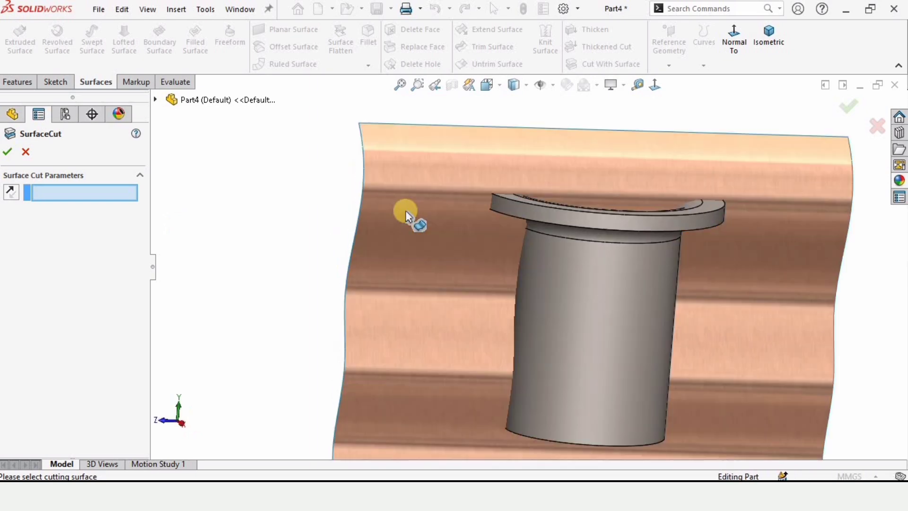
{"action": "left_click", "coordinate": [394, 245]}
Flip the cut direction and return it to the positive X side of the wavy surface, and apply the surface cut
{"action": "scroll", "coordinate": [462, 278], "scroll_direction": "up", "scroll_amount": 3}
{"action": "middle_click_drag", "start_coordinate": [547, 261], "coordinate": [551, 289]}
{"action": "scroll", "coordinate": [551, 290], "scroll_direction": "down", "scroll_amount": 2}
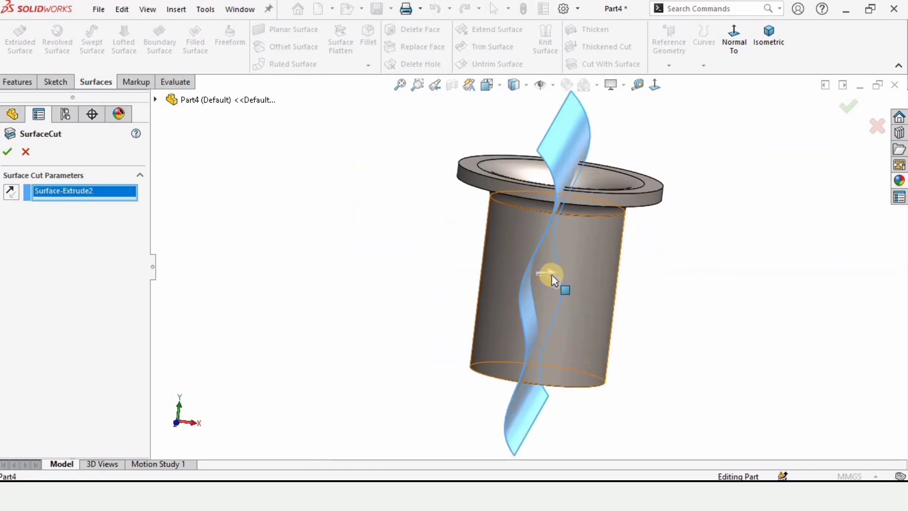
{"action": "scroll", "coordinate": [551, 274], "scroll_direction": "down", "scroll_amount": 3}
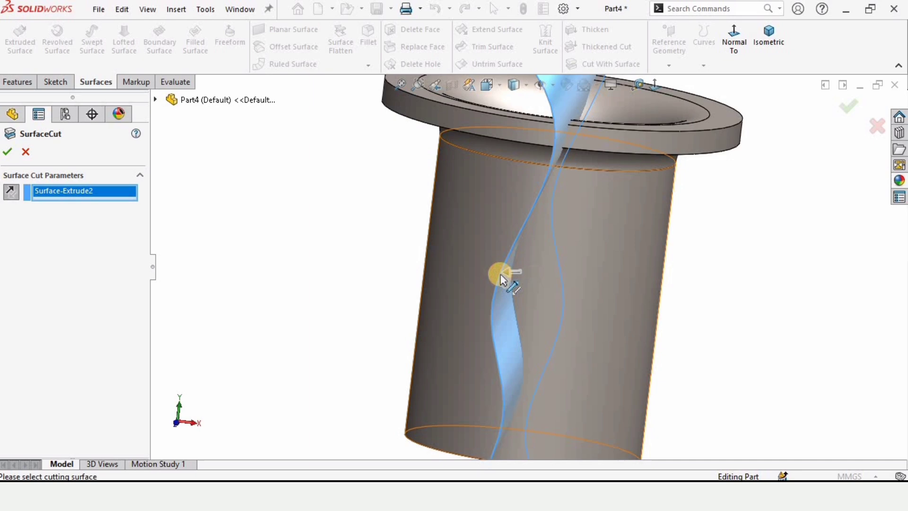
{"action": "left_click", "coordinate": [503, 277]}
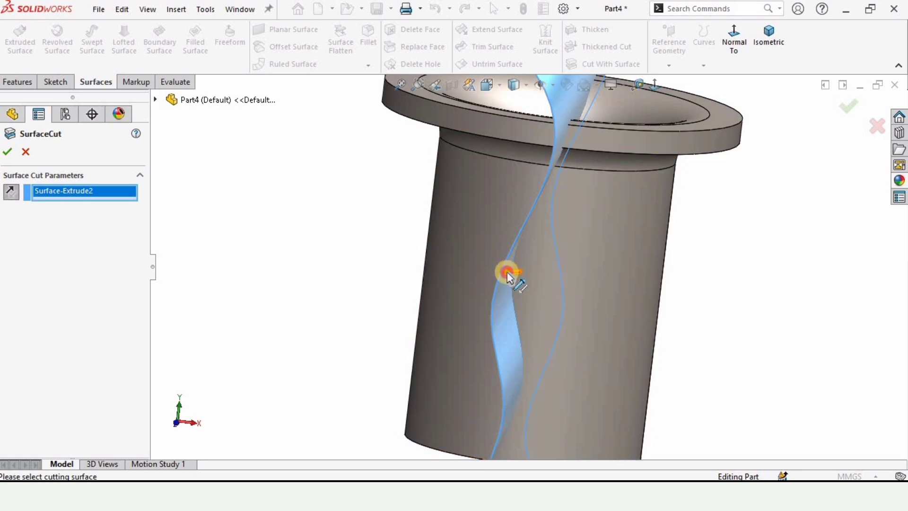
{"action": "scroll", "coordinate": [520, 265], "scroll_direction": "up", "scroll_amount": 4}
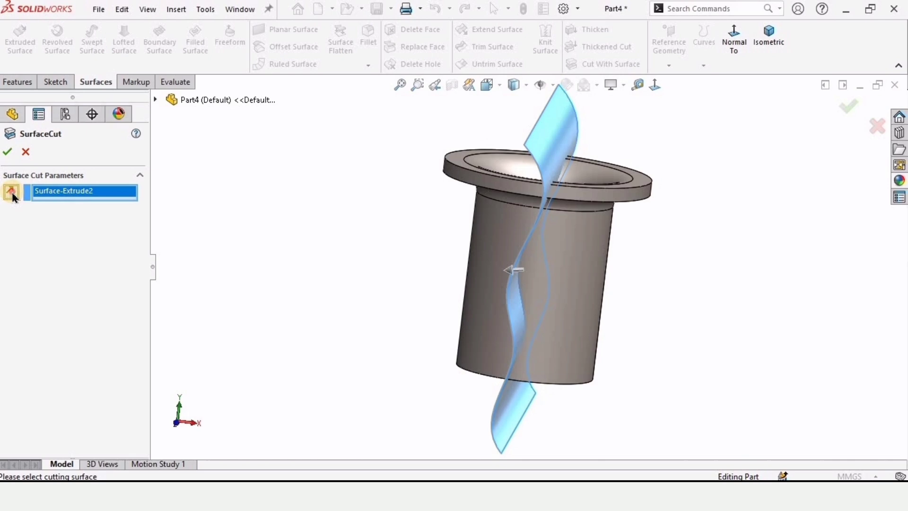
{"action": "left_click", "coordinate": [10, 154]}
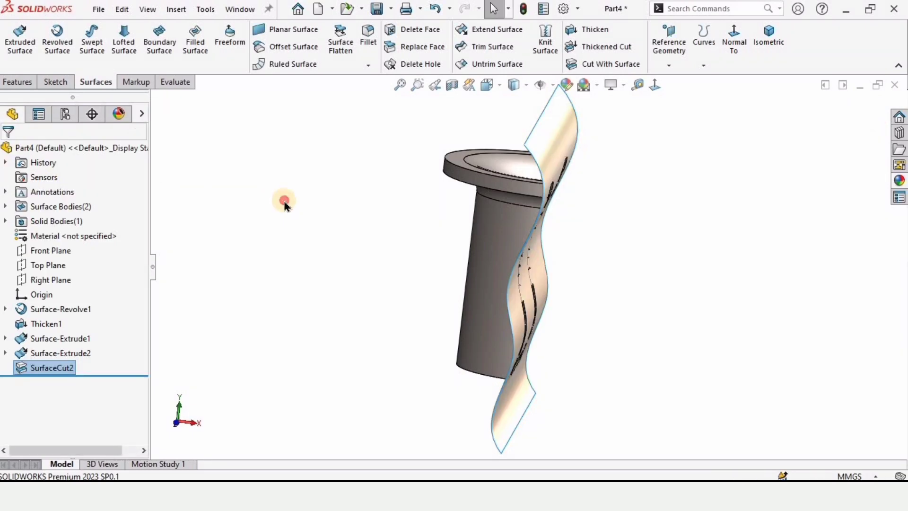
Hide the wavy bronze surface and inspect the cut face of the remaining half
{"action": "mouse_move", "coordinate": [581, 192]}
{"action": "middle_mouse_down"}
{"action": "mouse_move", "coordinate": [549, 162]}
{"action": "mouse_move", "coordinate": [431, 232]}
{"action": "middle_mouse_up"}
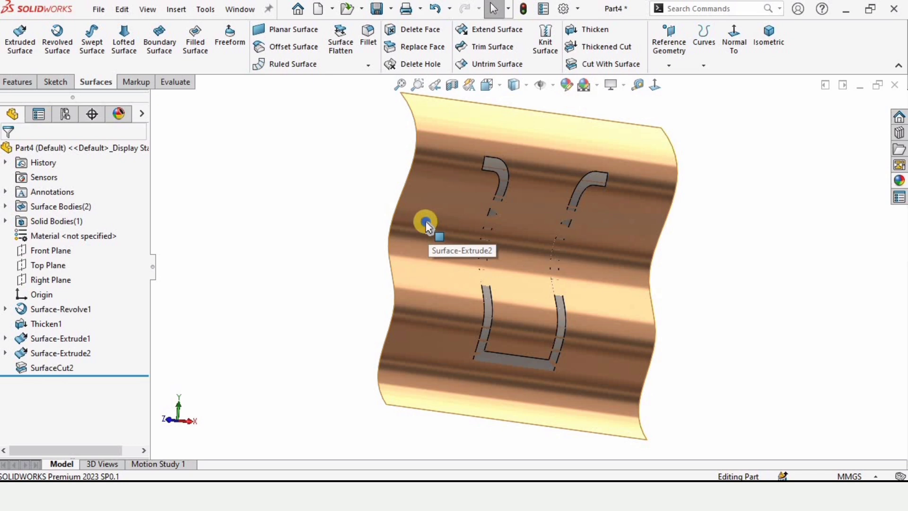
{"action": "right_click", "coordinate": [426, 223]}
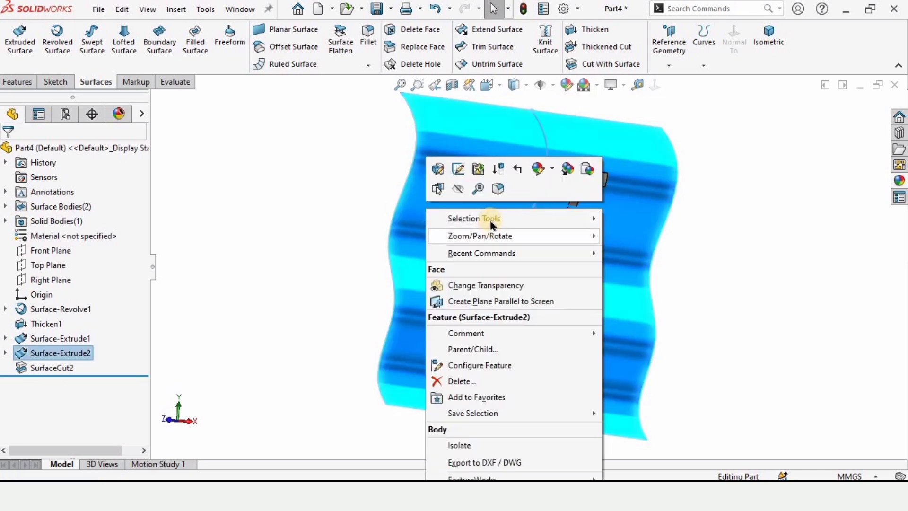
{"action": "left_click", "coordinate": [457, 189]}
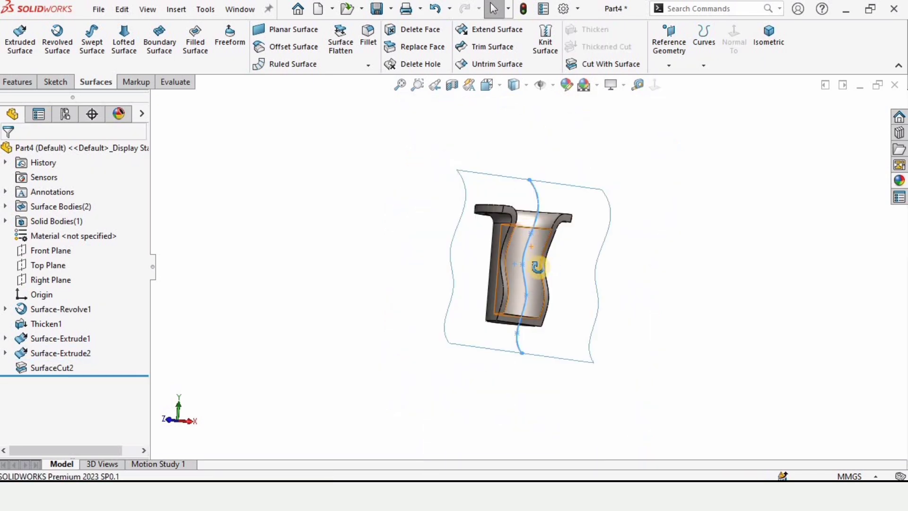
{"action": "middle_click_drag", "start_coordinate": [326, 263], "coordinate": [509, 257]}
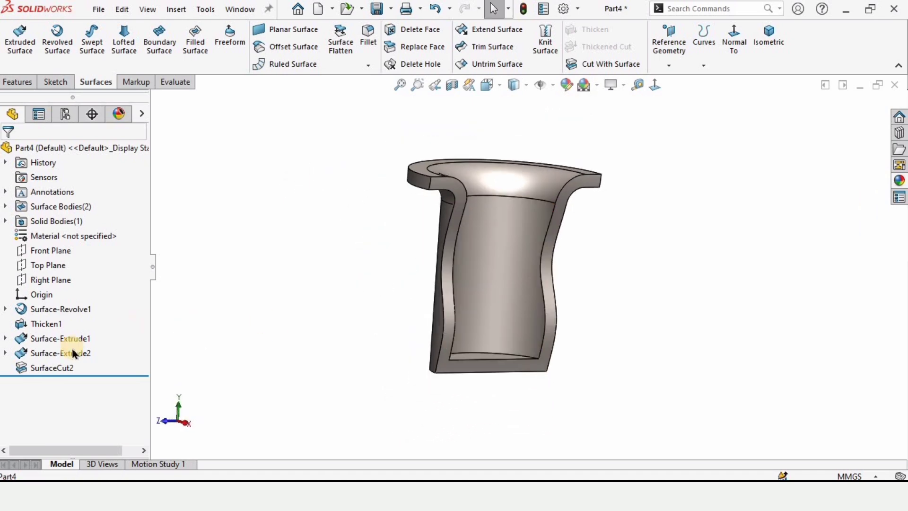
Edit the surface cut, reverse its direction to remove the opposite half of the body, and inspect the result
{"action": "right_click", "coordinate": [51, 368]}
{"action": "left_click", "coordinate": [62, 187]}
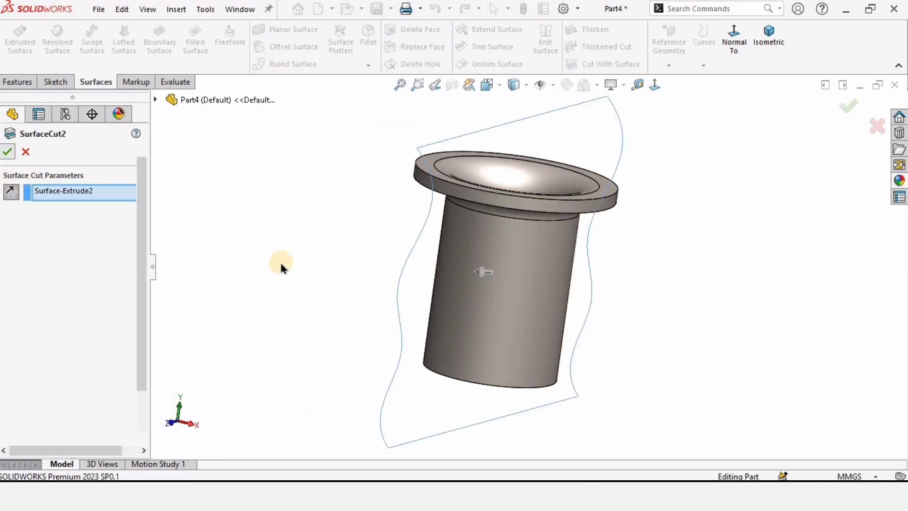
{"action": "middle_click_drag", "start_coordinate": [432, 260], "coordinate": [534, 263]}
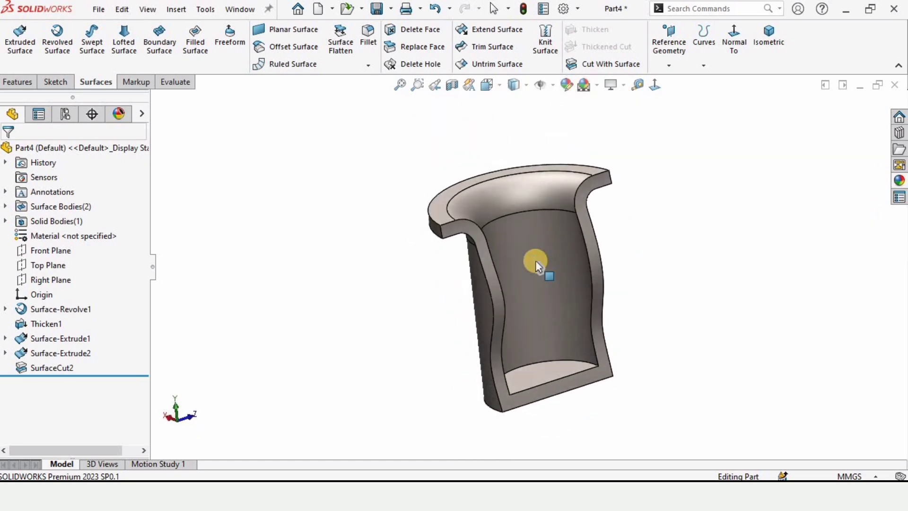